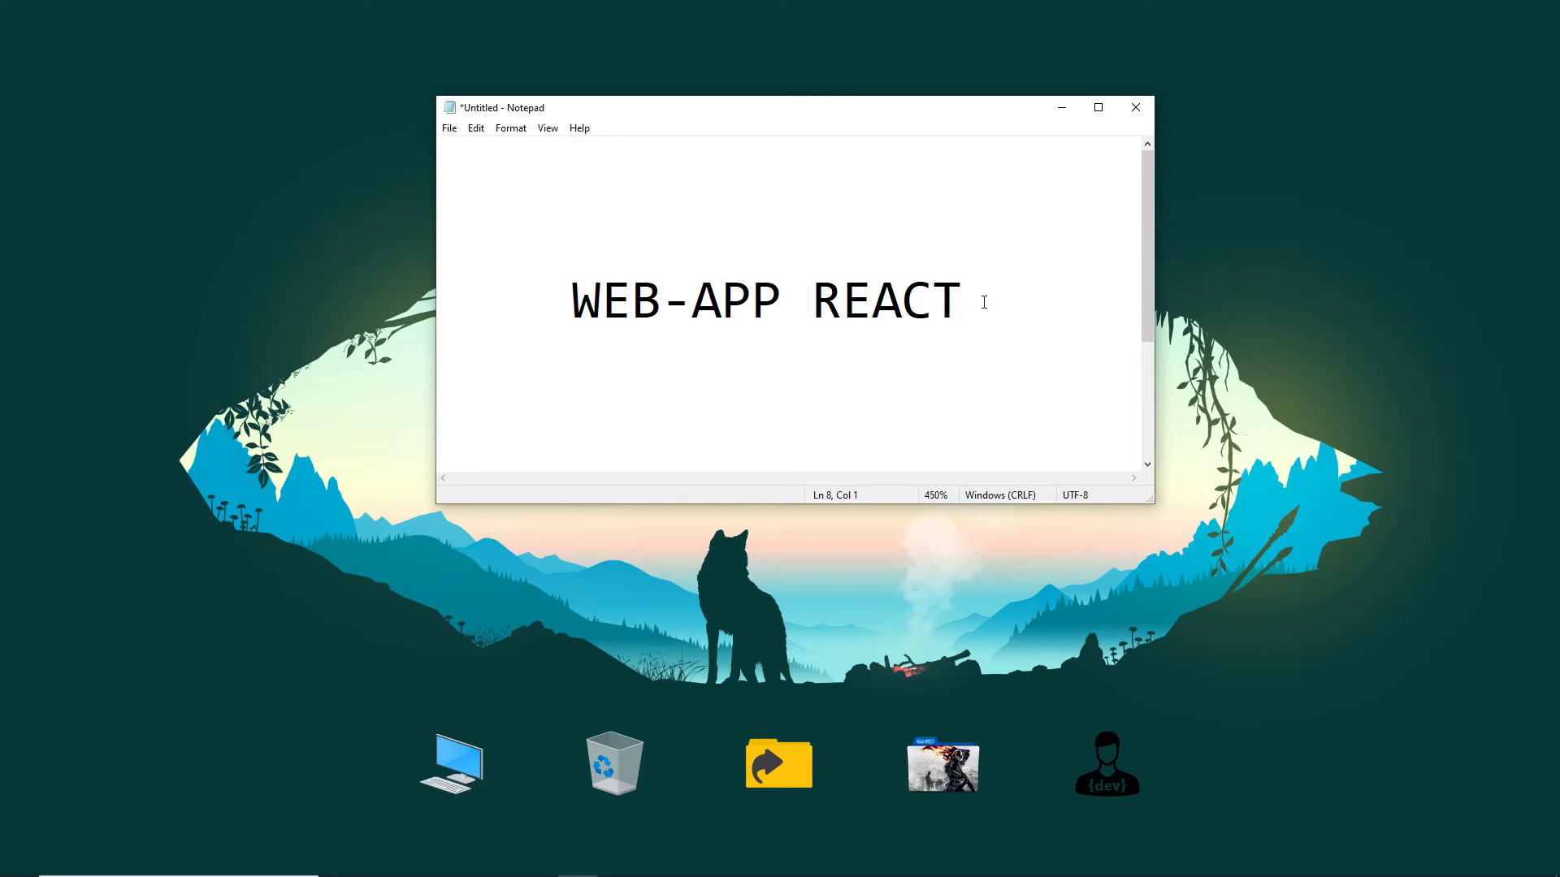
Step: Open the 'Installing Google Cloud SDK' result for 'gcloud sdk download' in a new tab
drag(984, 301, 567, 306)
click(1289, 379)
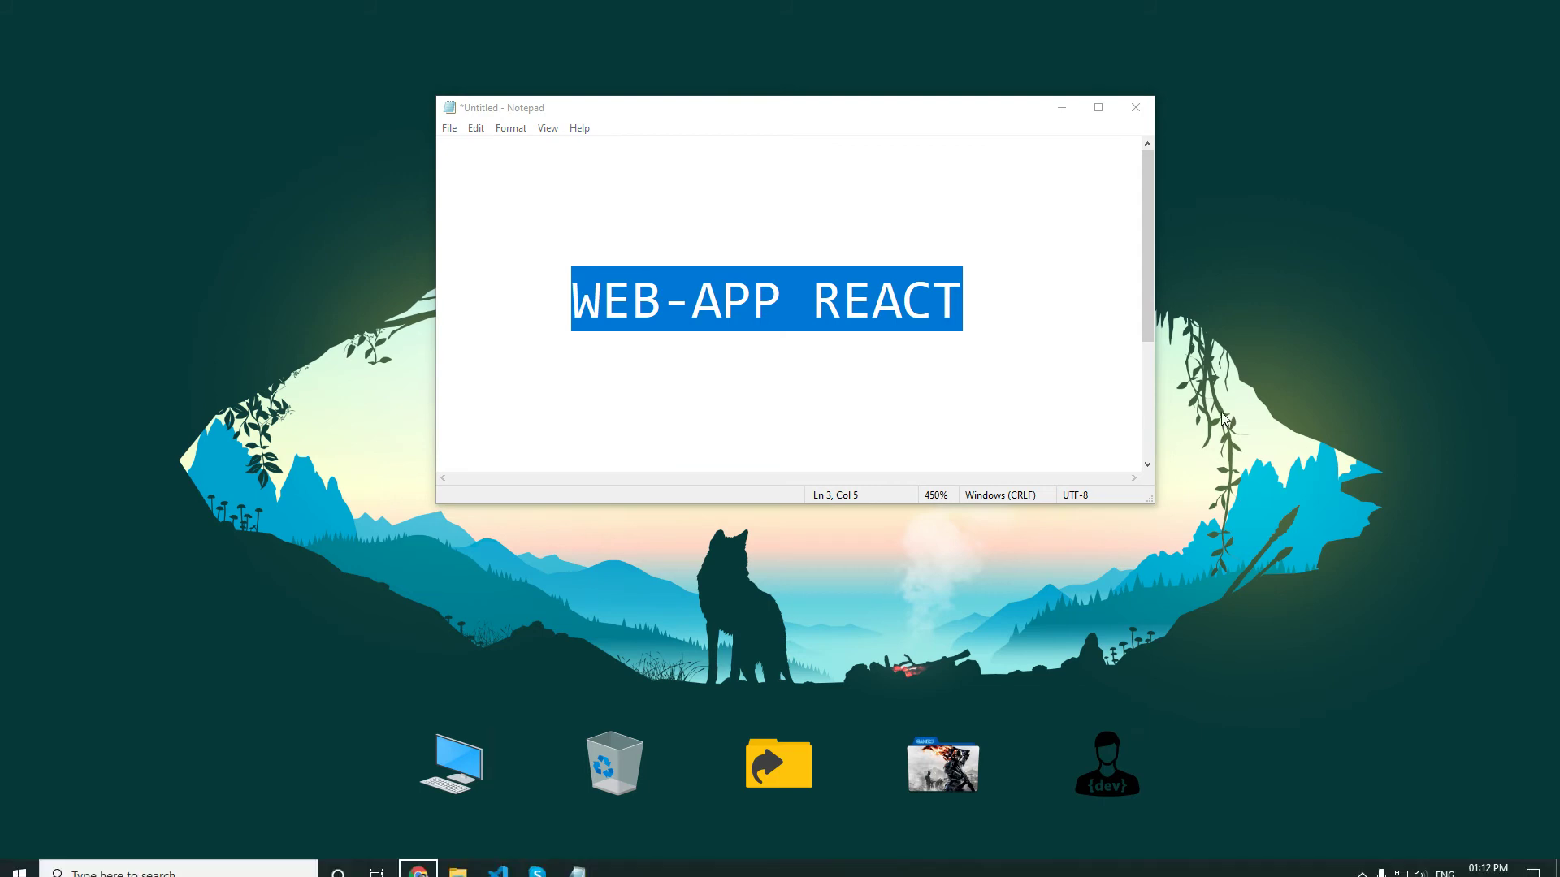
mouse_move(418, 868)
click(365, 780)
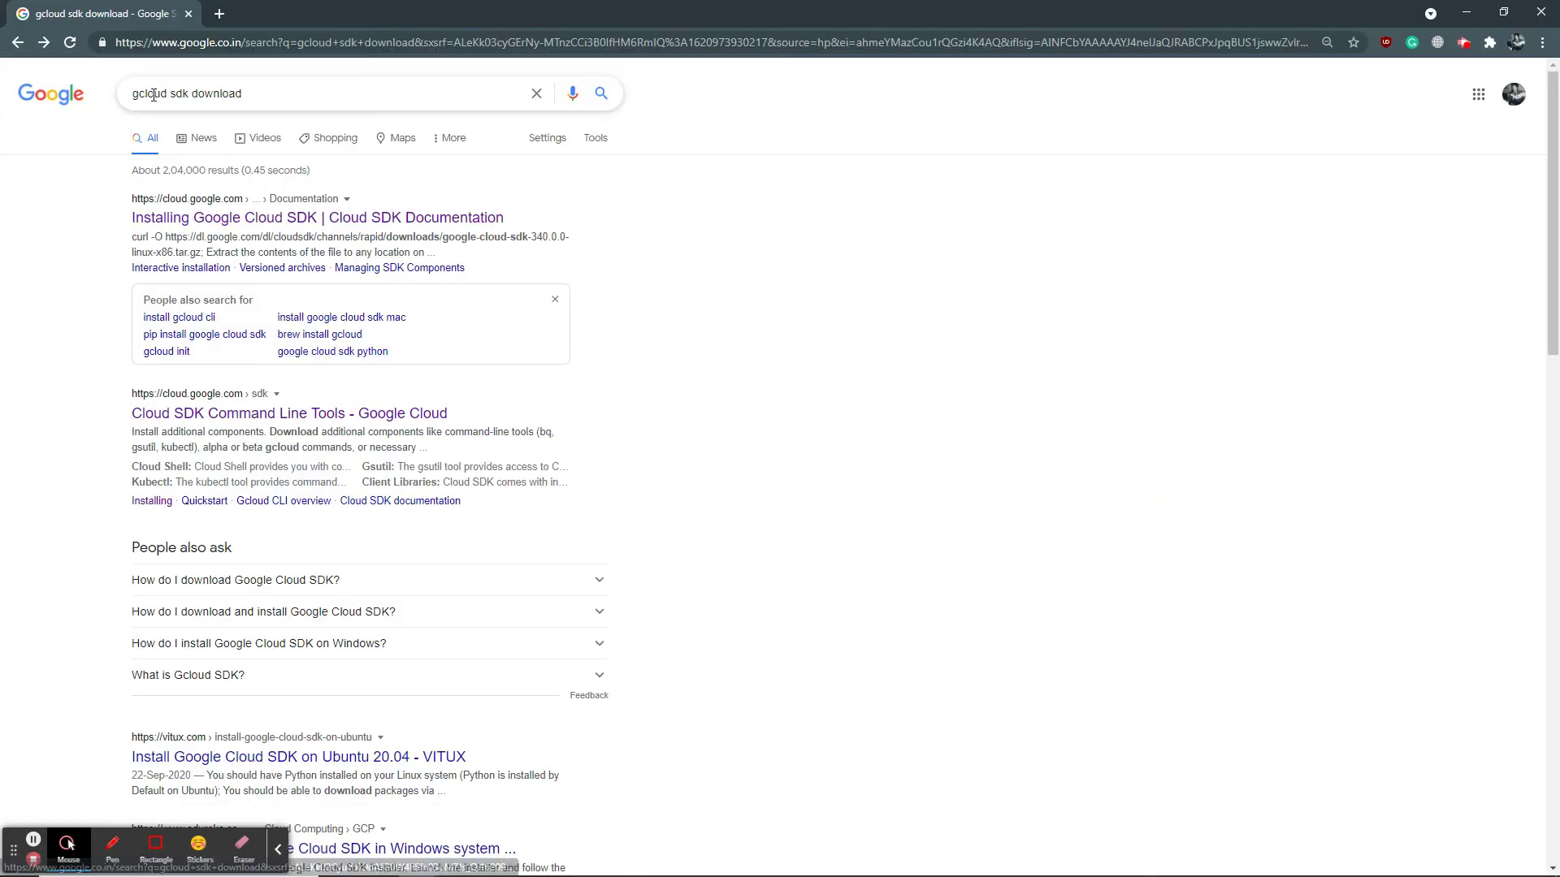
drag(131, 94, 189, 93)
click(734, 234)
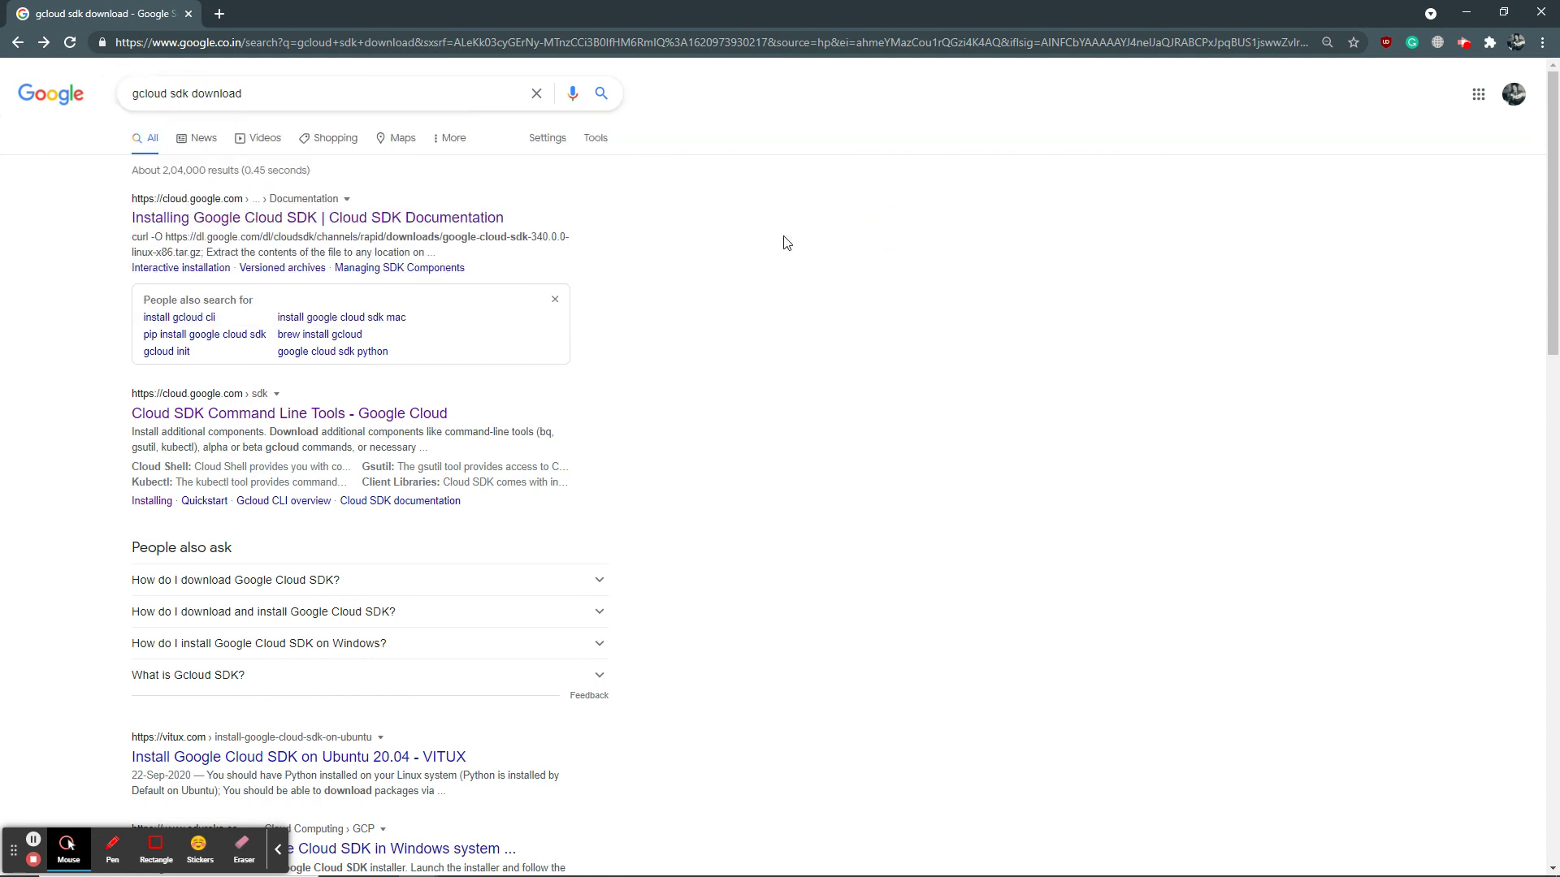
drag(266, 92, 129, 94)
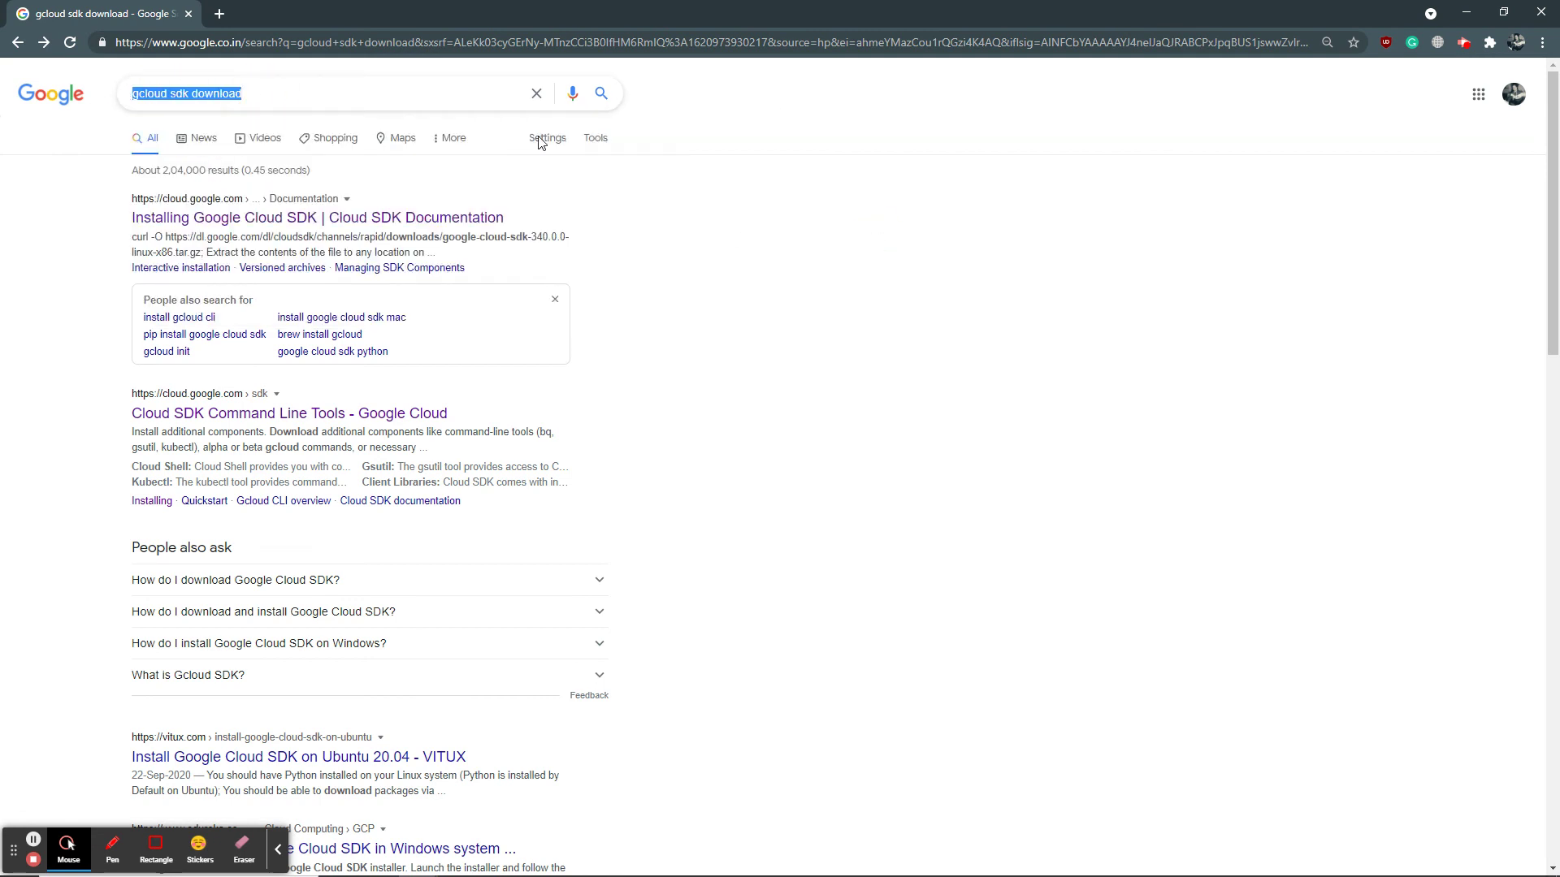
click(628, 218)
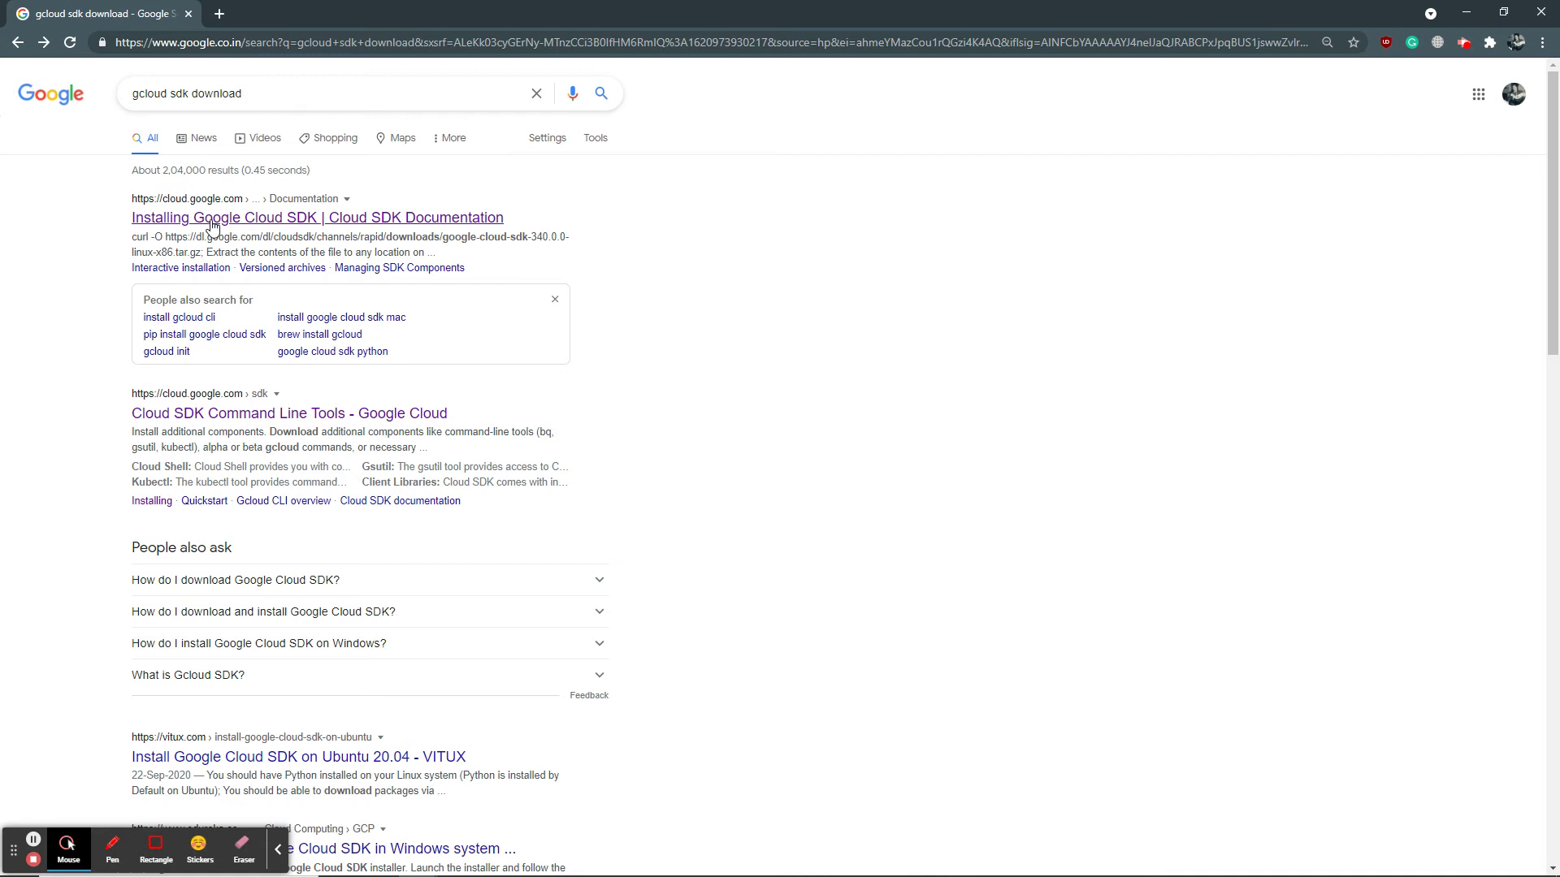
middle_click(244, 219)
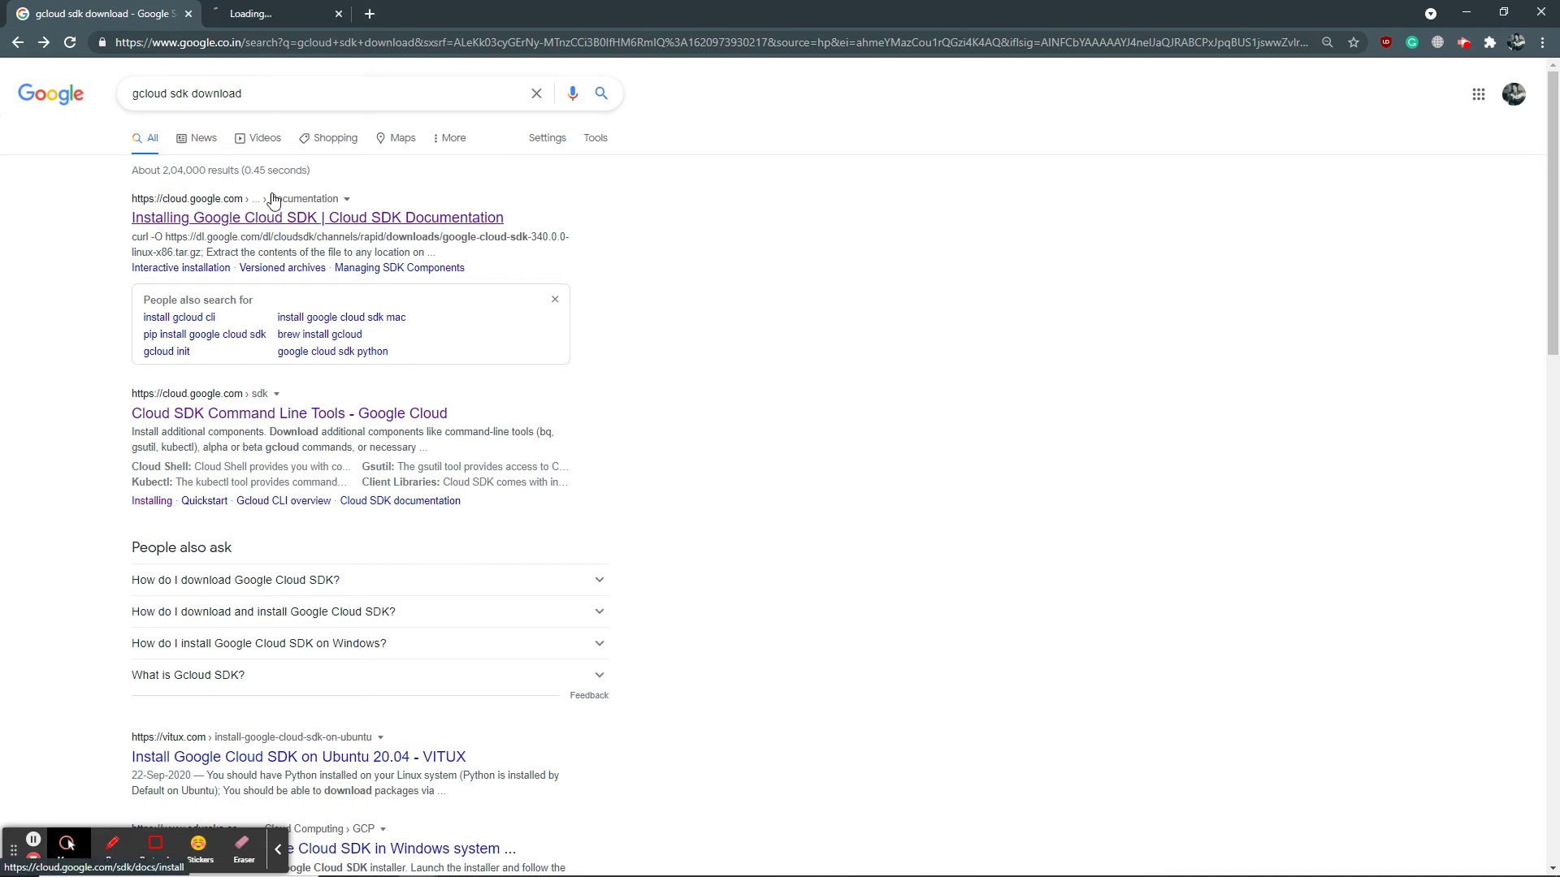
Step: Read the SDK Windows install steps down to step 4, highlighting the 'gcloud init' command
click(299, 13)
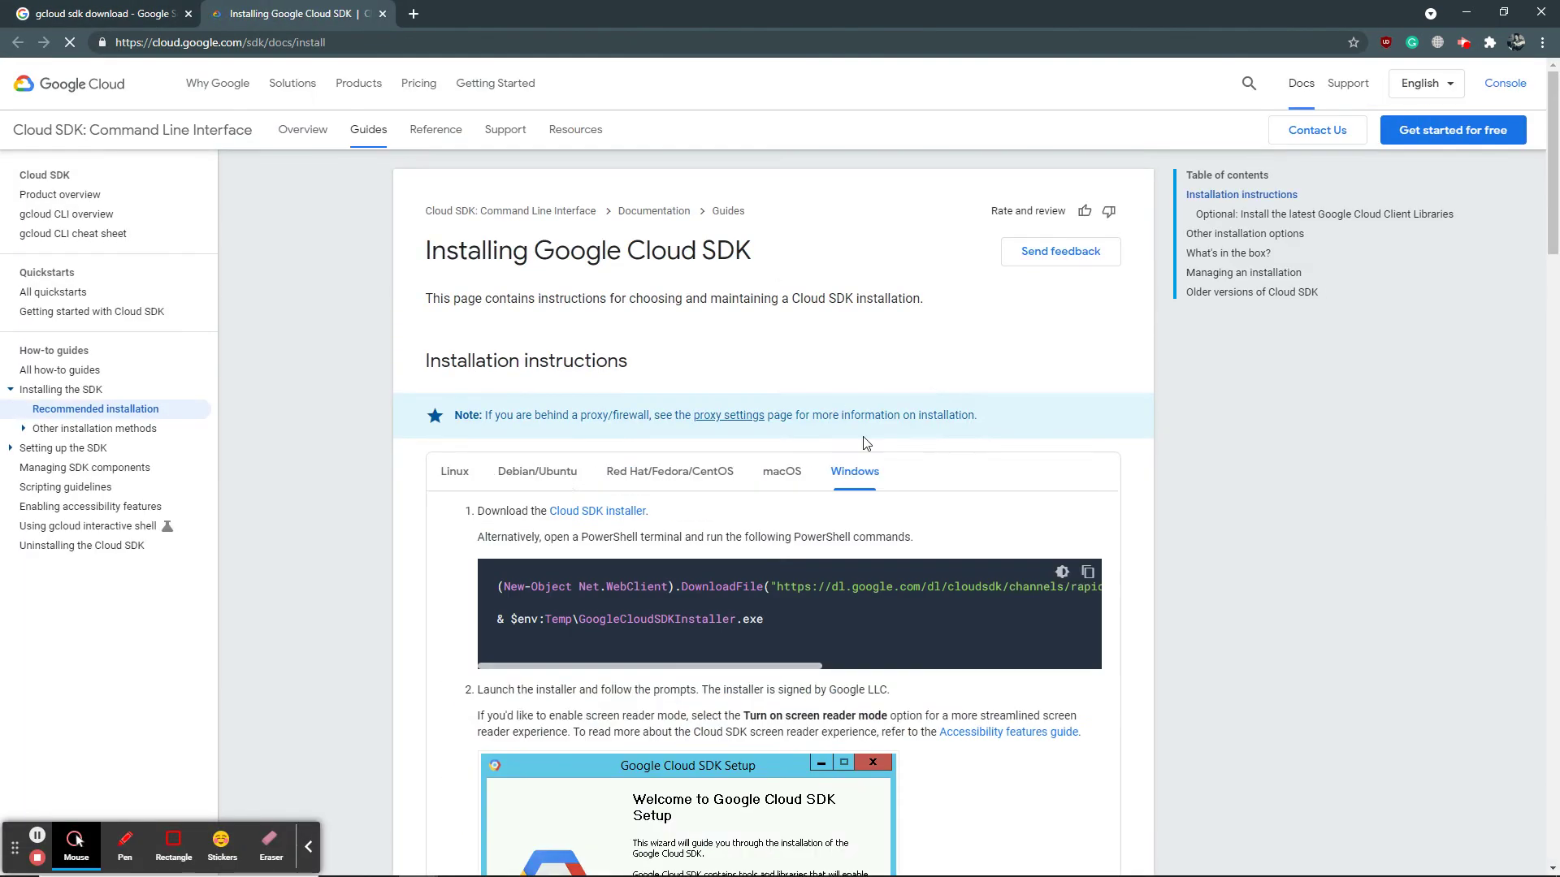
scroll(853, 341, down, 2)
scroll(494, 219, up, 1)
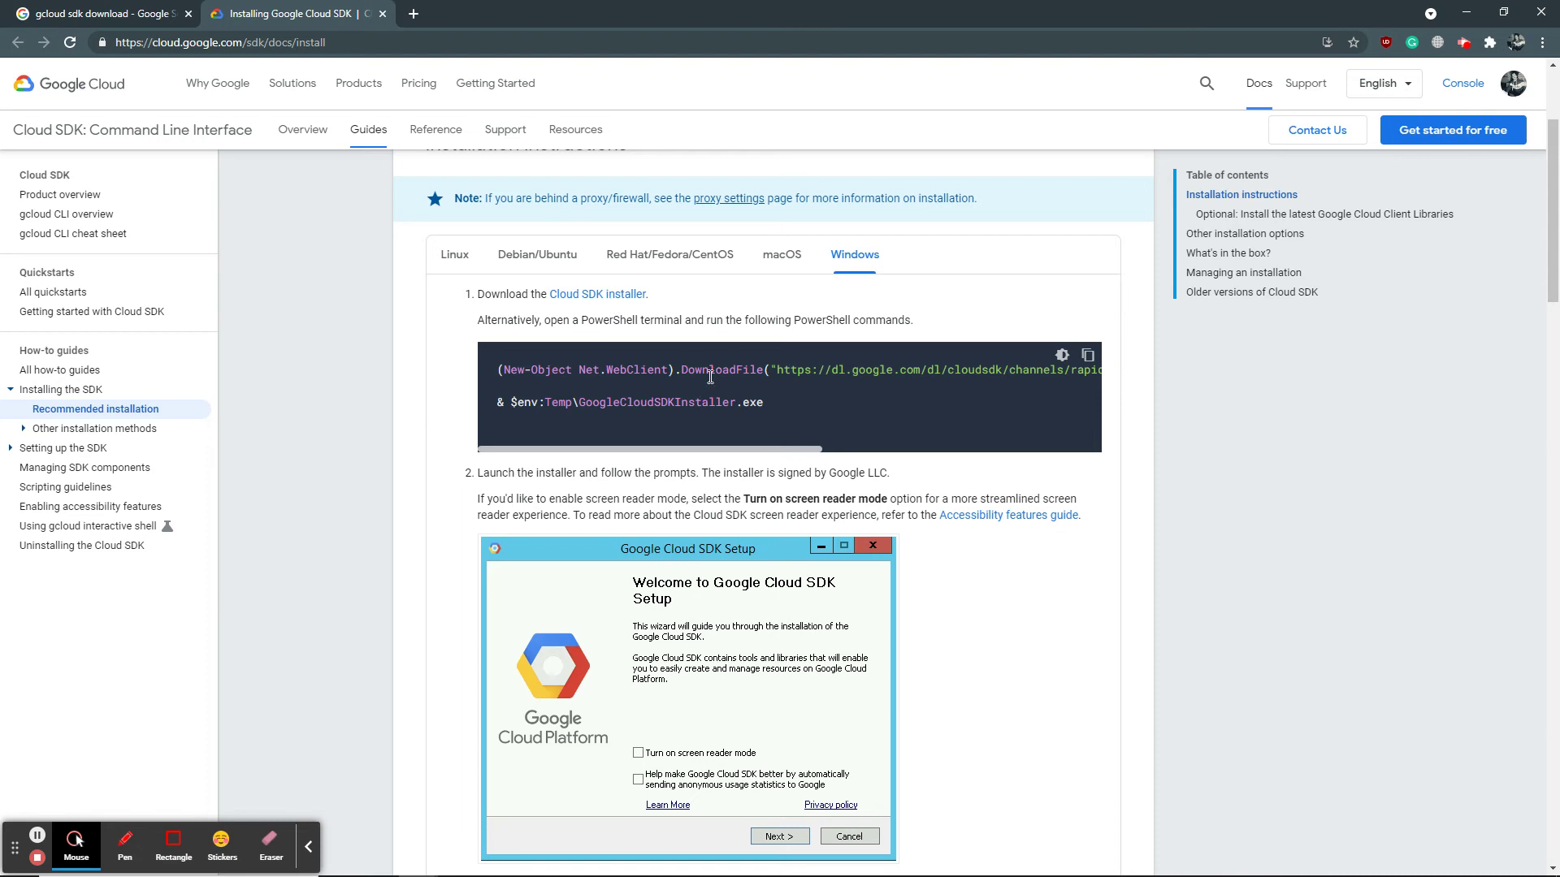
scroll(691, 377, up, 1)
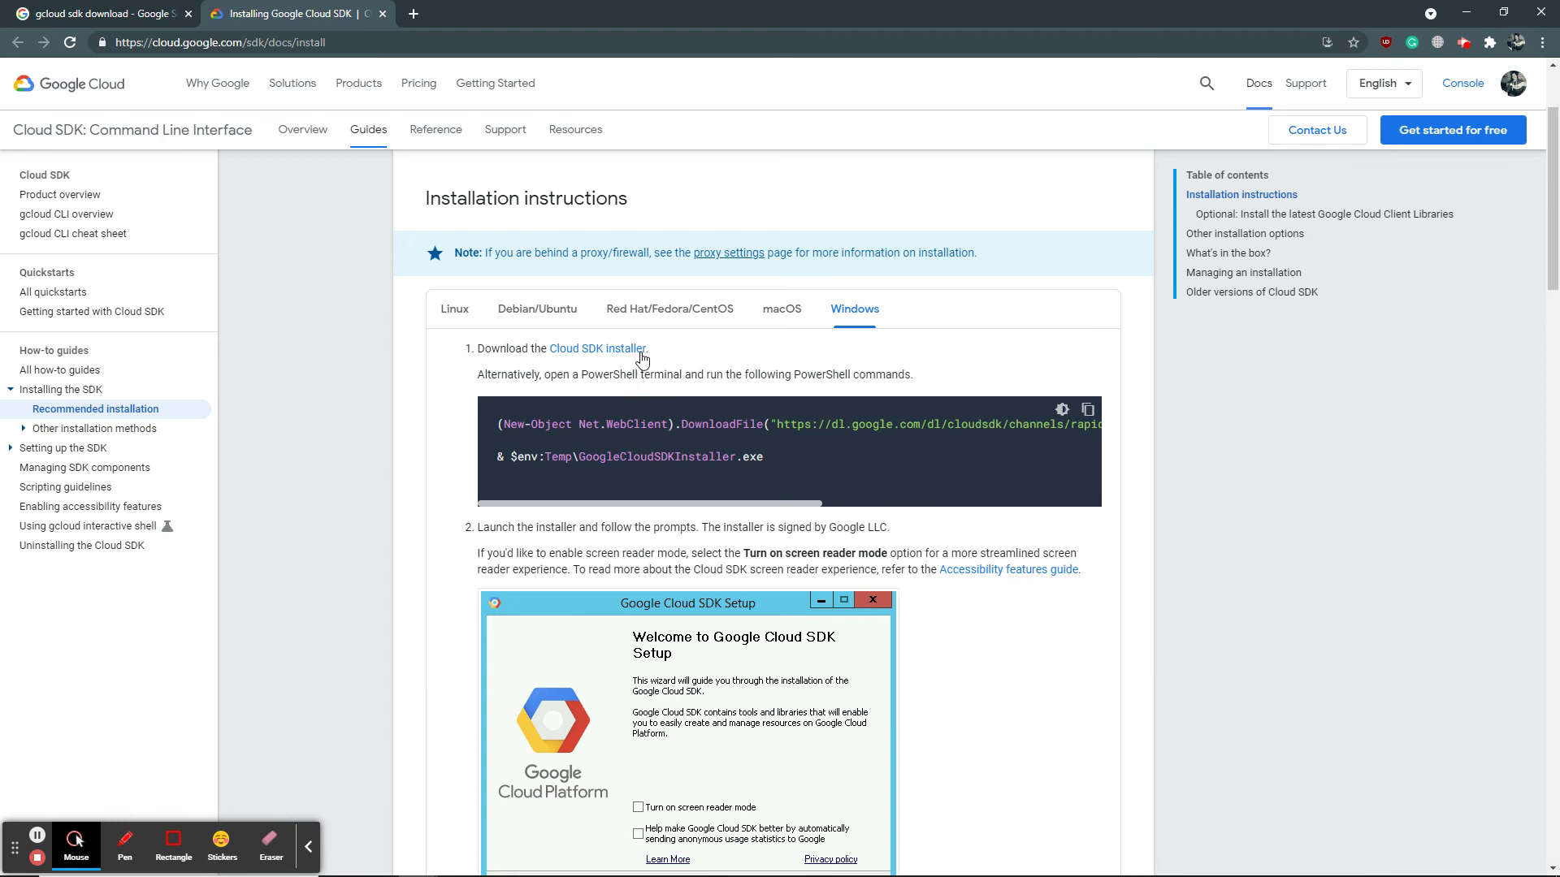
scroll(619, 438, down, 4)
scroll(714, 513, down, 2)
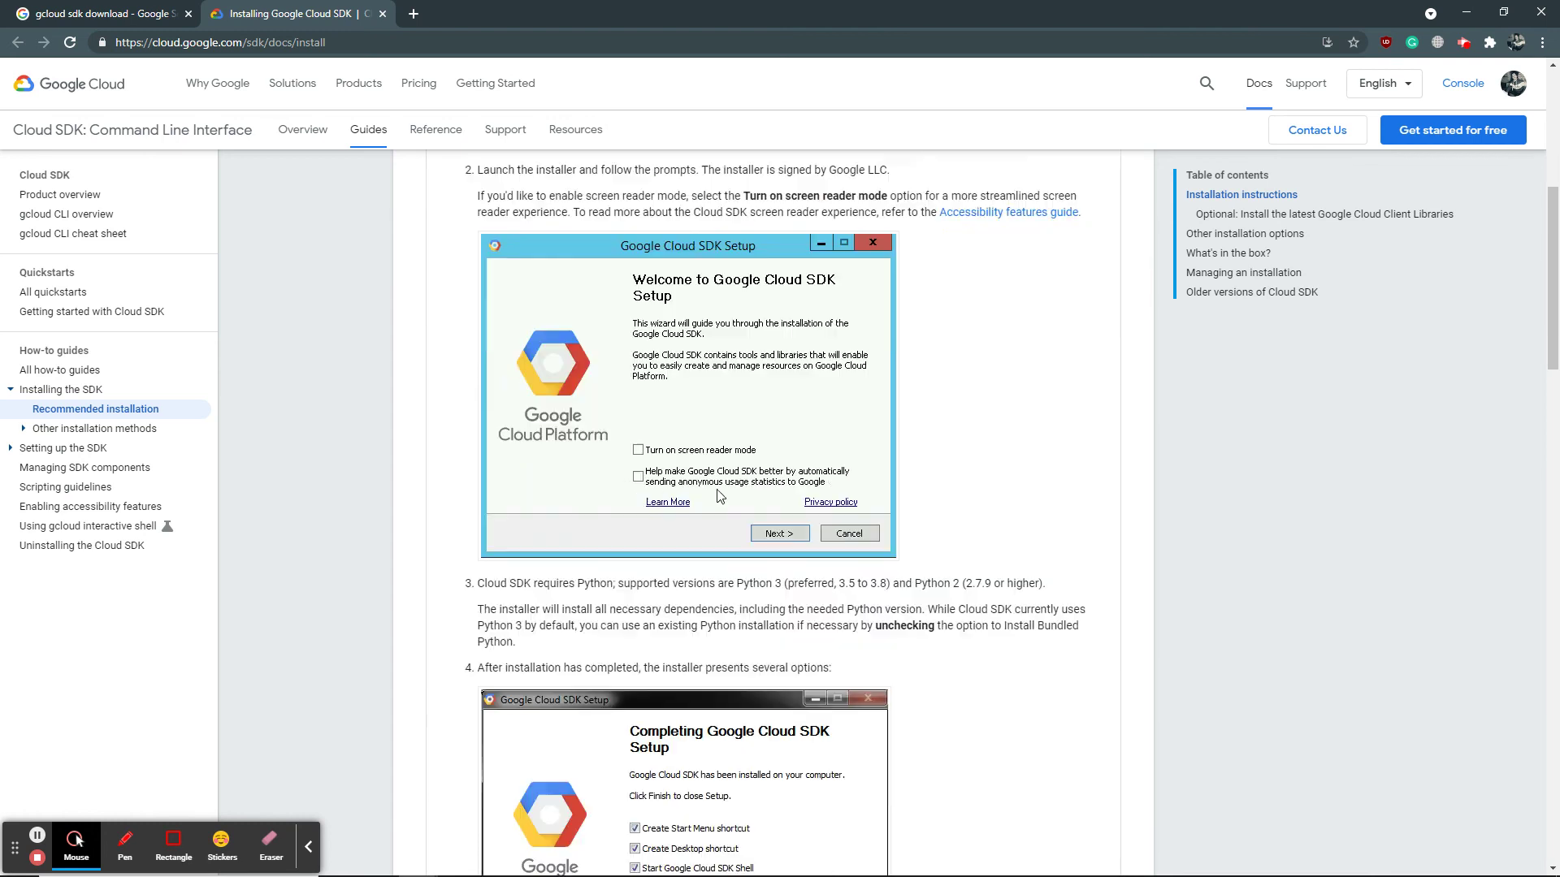
scroll(717, 493, down, 2)
scroll(729, 482, up, 5)
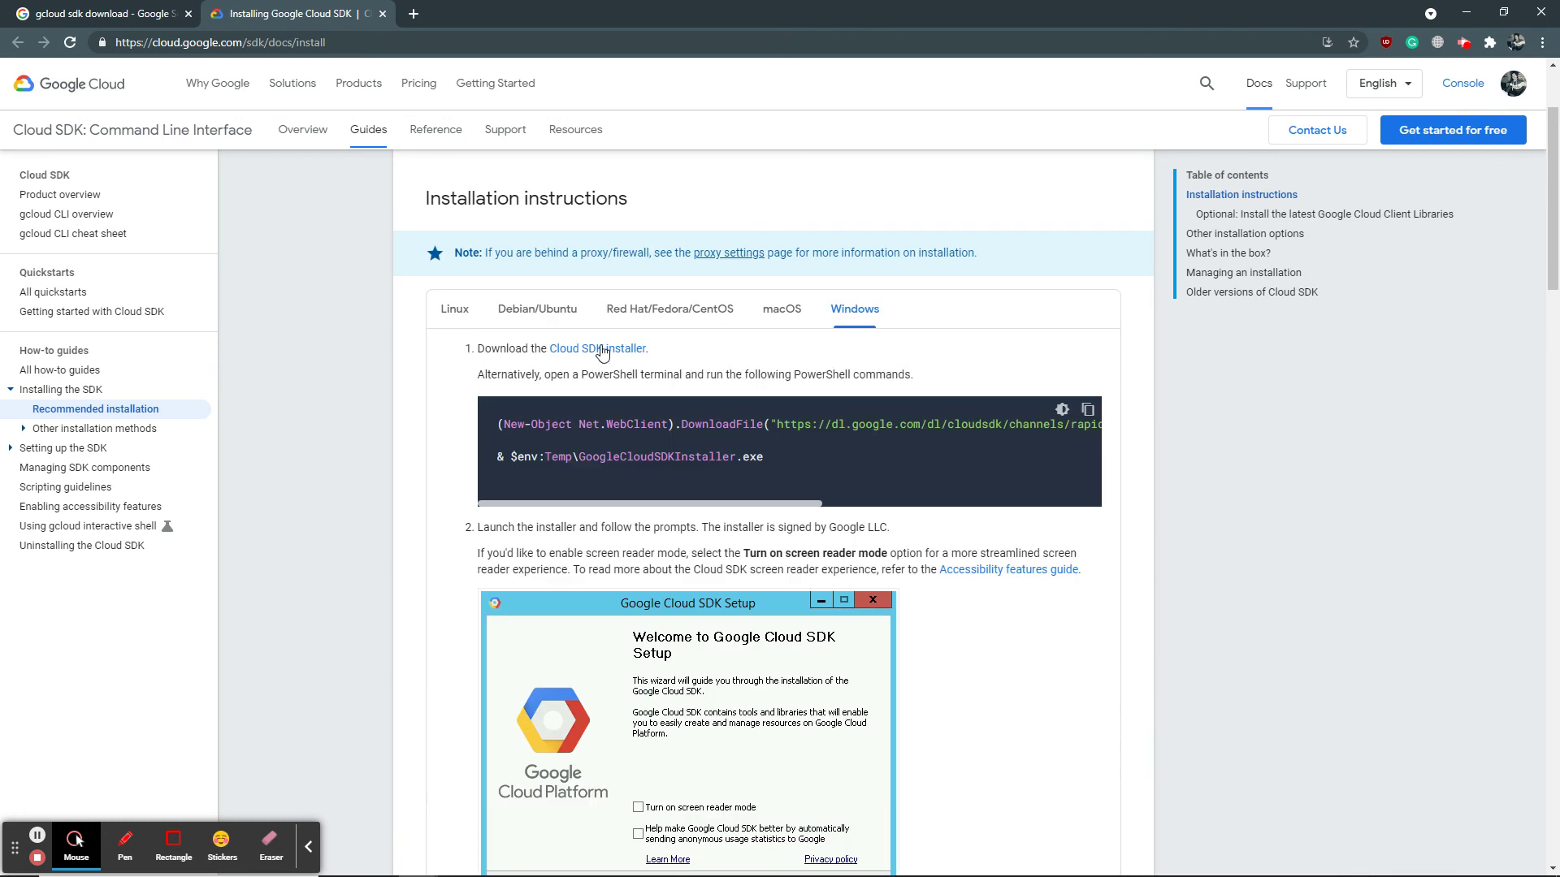
scroll(715, 345, down, 3)
scroll(619, 320, up, 2)
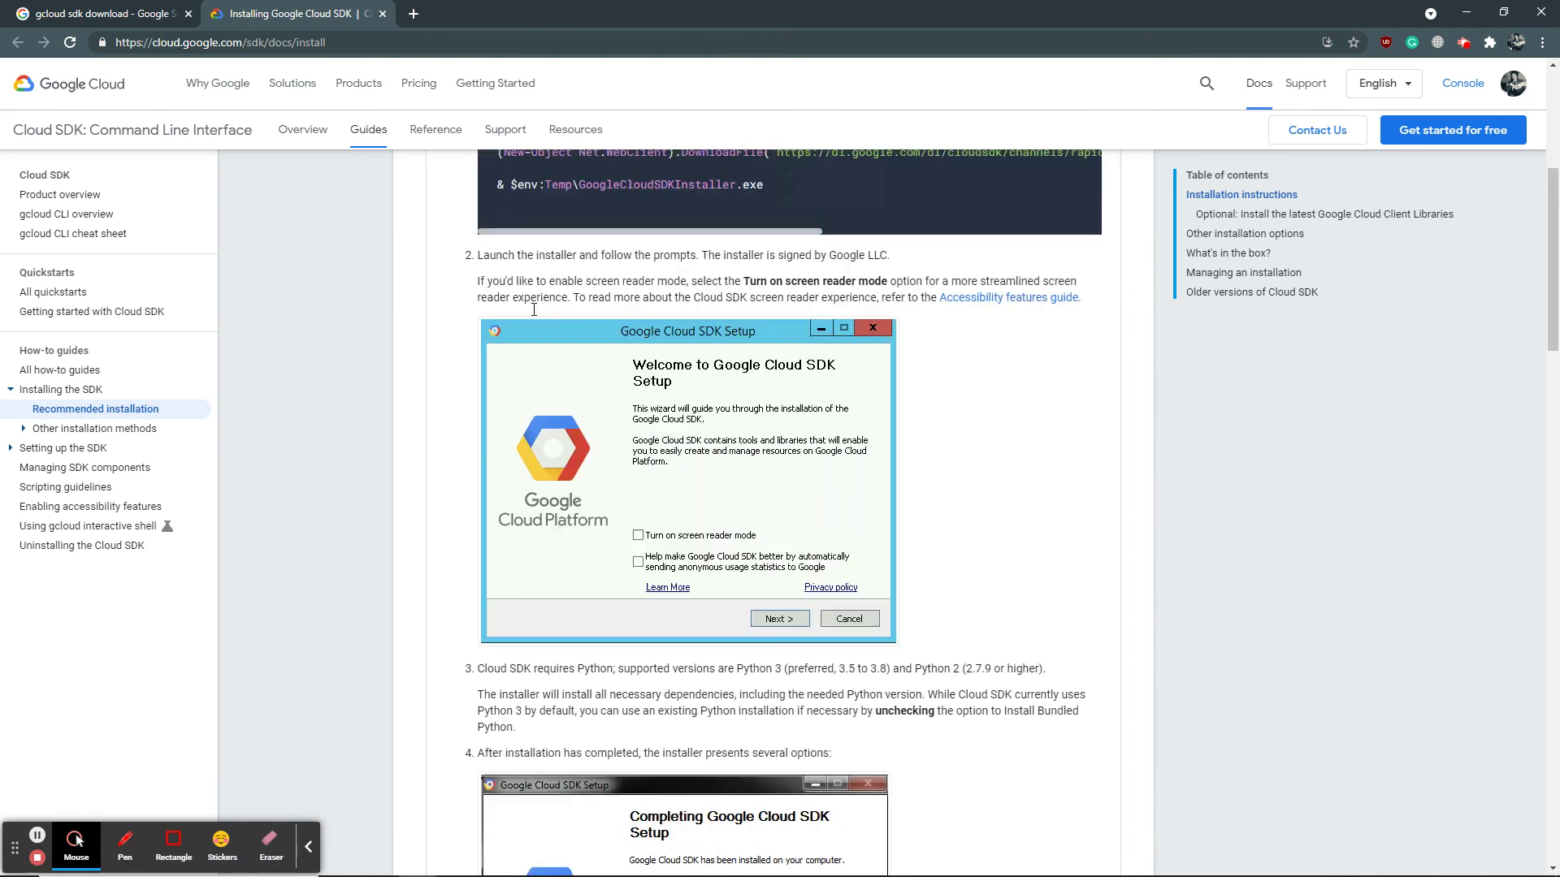
drag(471, 310, 586, 312)
scroll(609, 366, down, 1)
scroll(612, 441, down, 2)
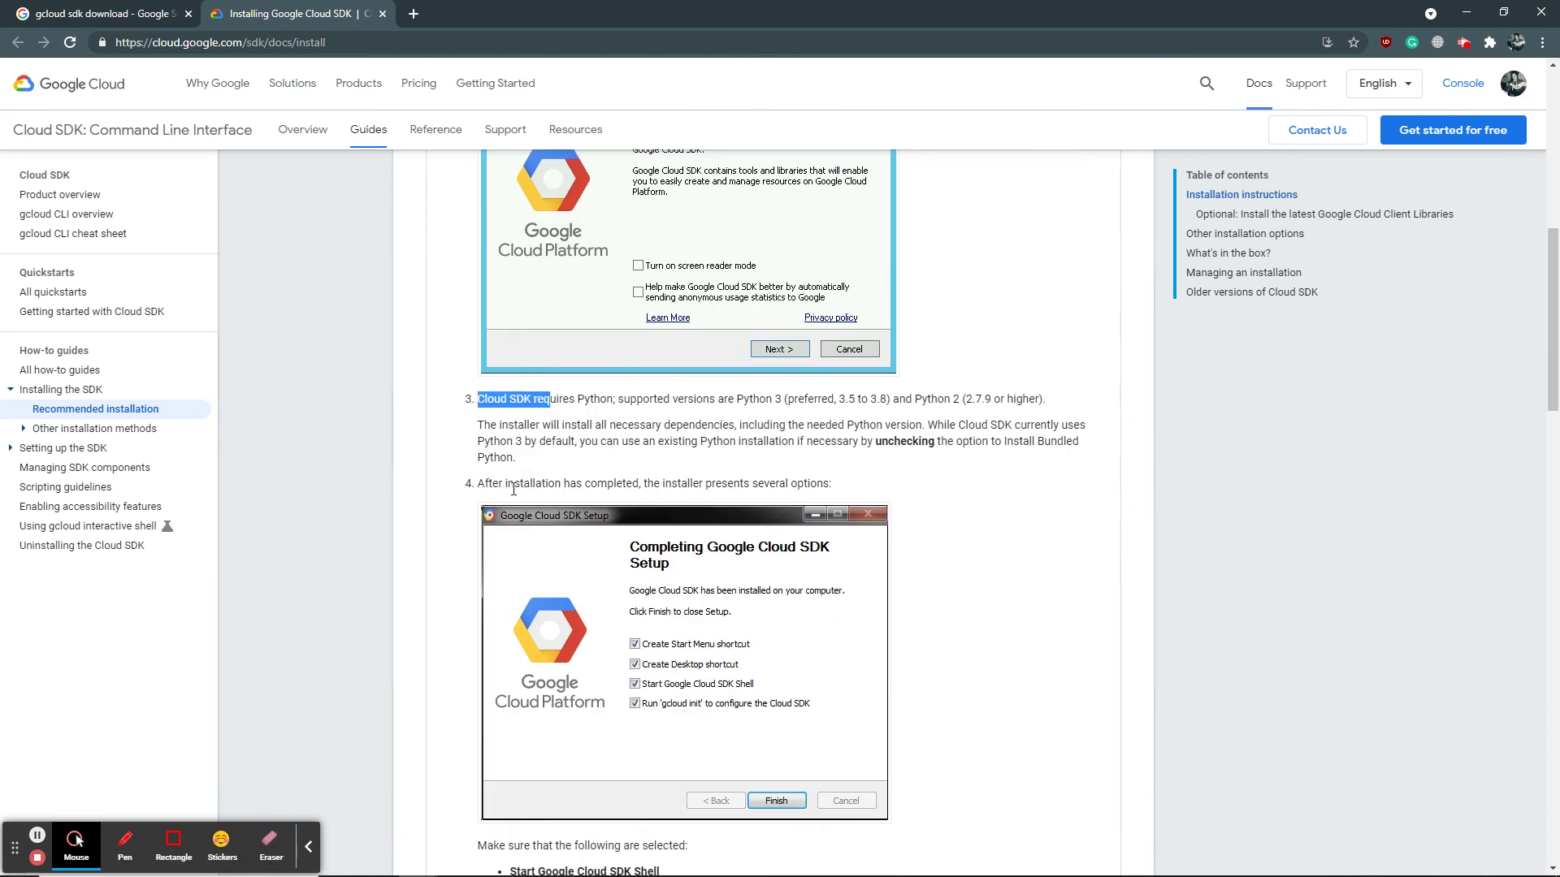
drag(506, 484, 593, 494)
scroll(594, 495, down, 3)
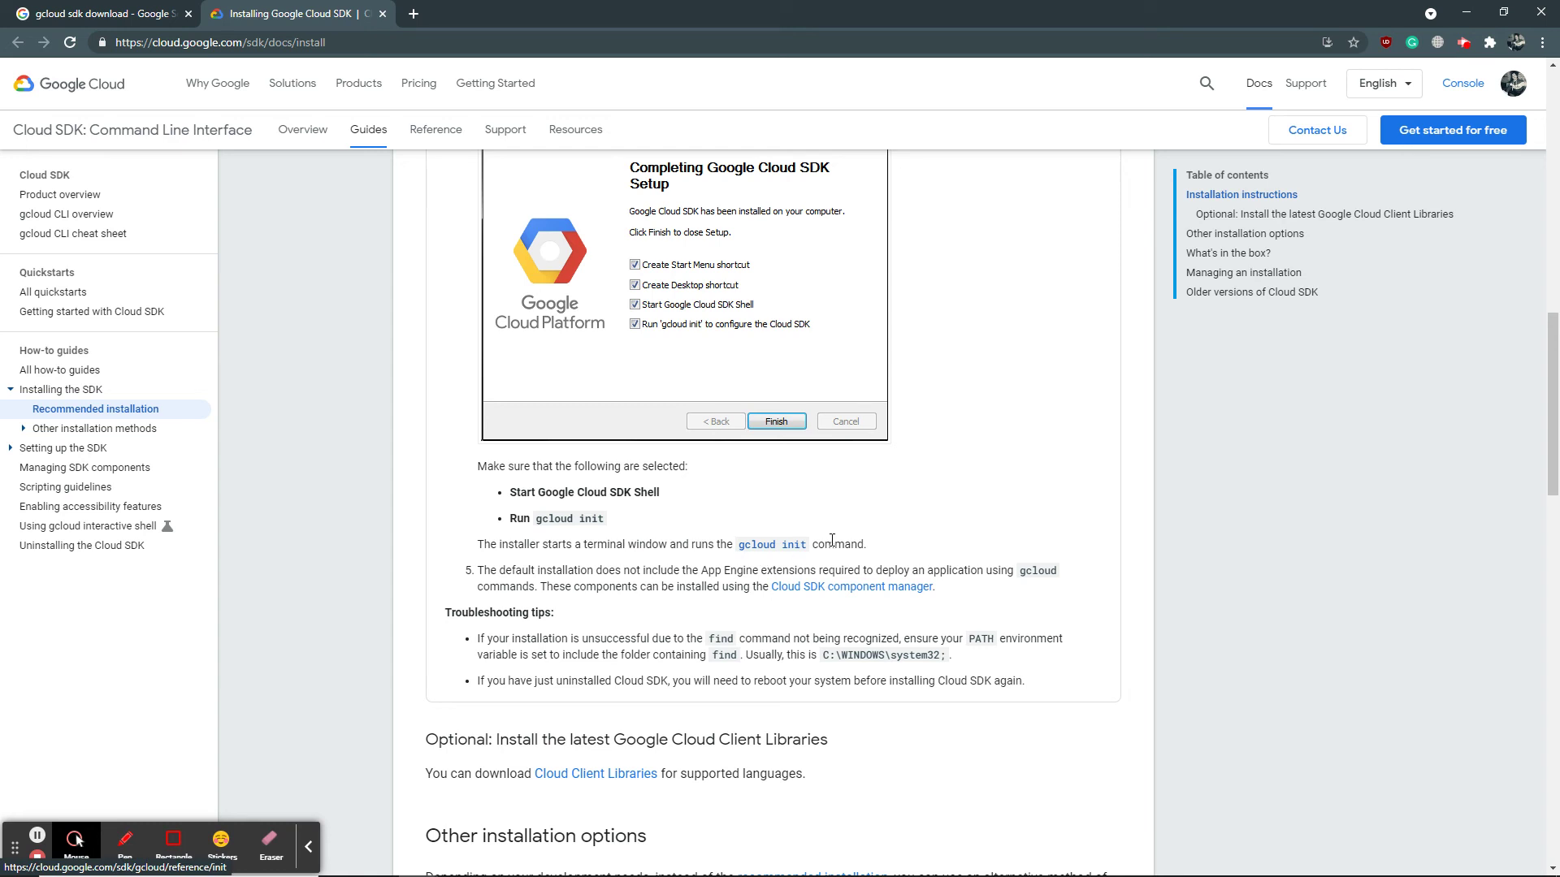
drag(738, 545, 855, 551)
click(855, 552)
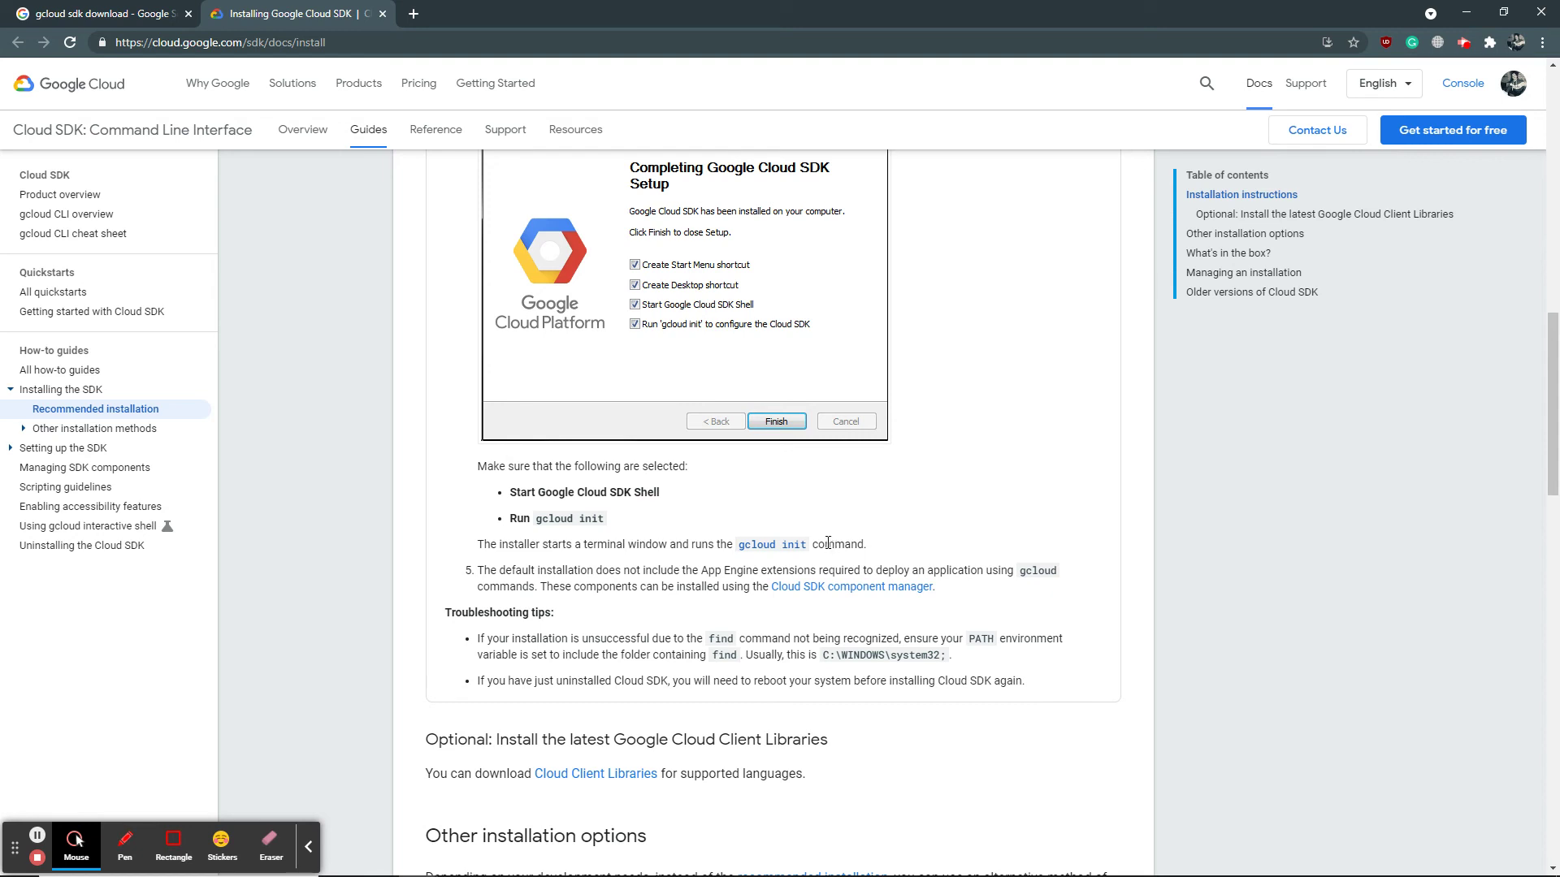
drag(736, 544, 816, 544)
Step: Back in VS Code, review the package.json deploy script's 'app deploy' command
key(alt+Tab)
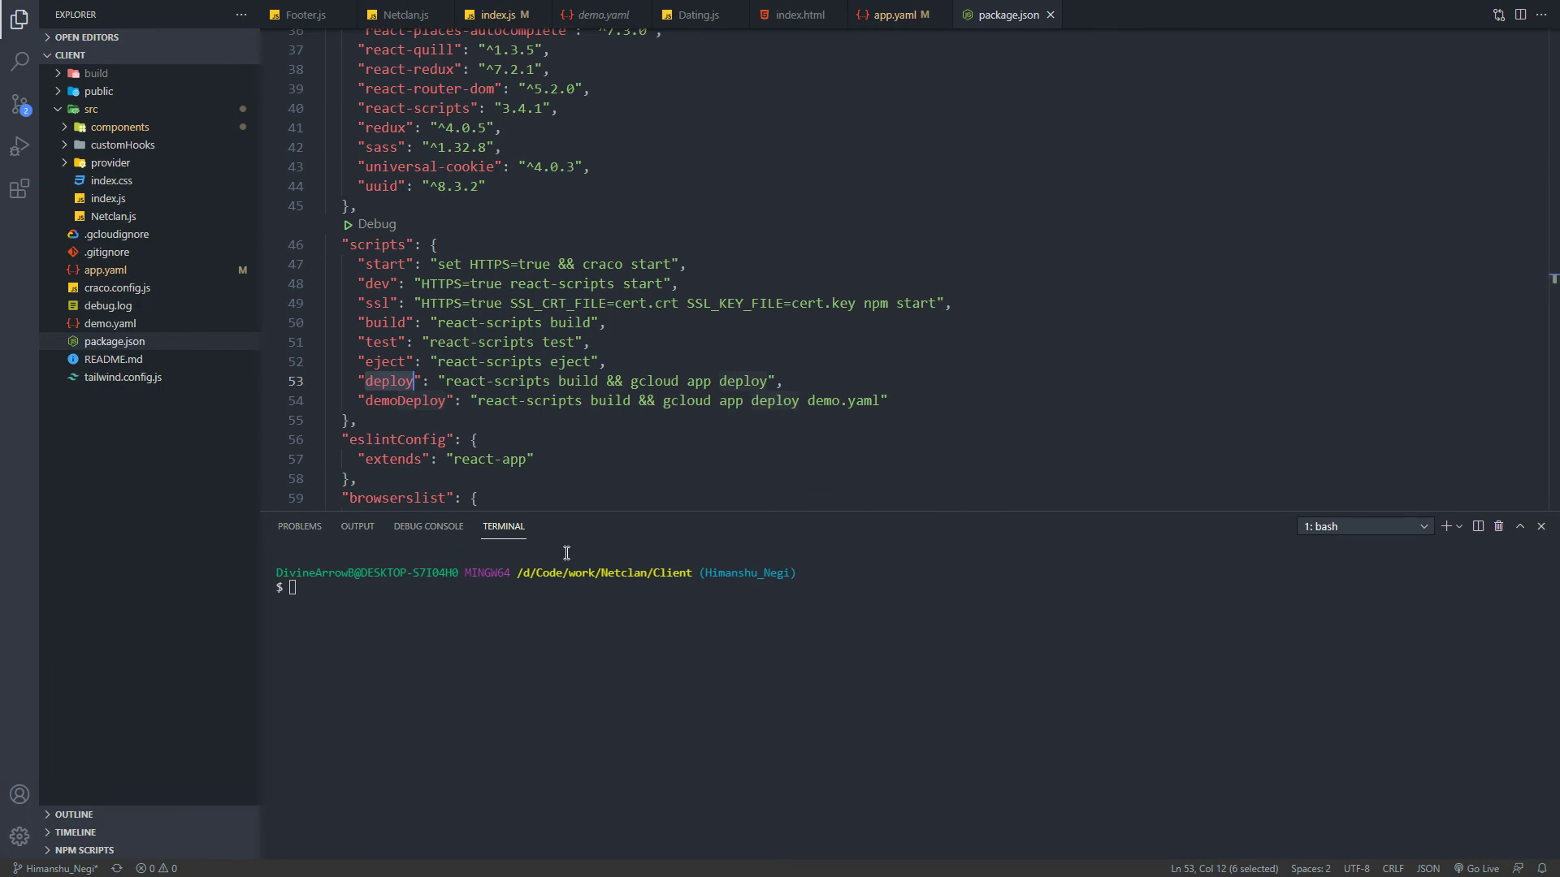
click(616, 596)
click(106, 345)
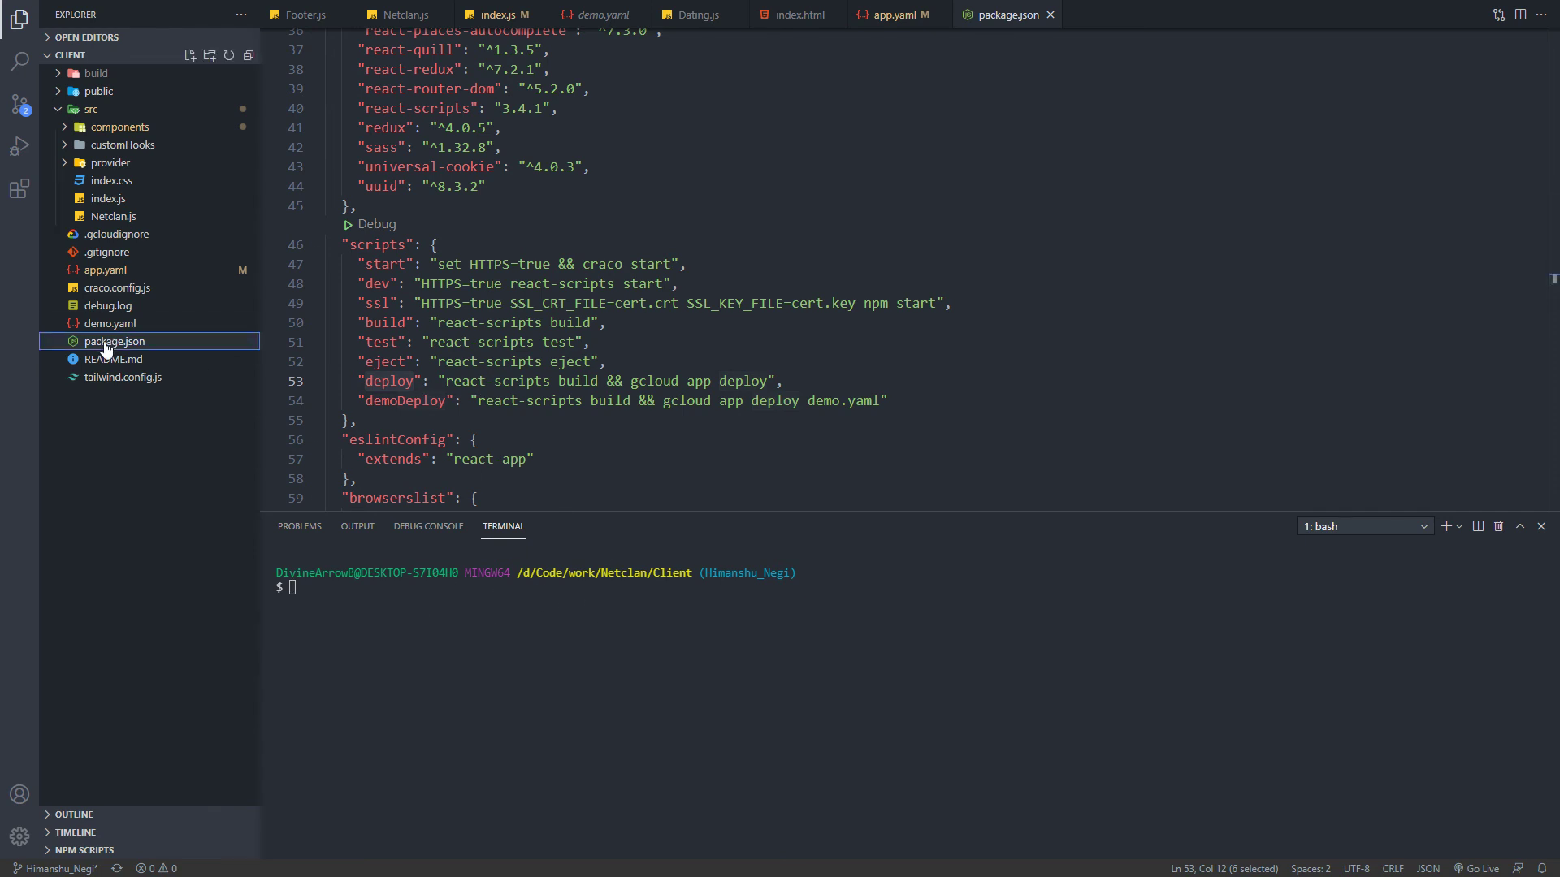
click(402, 407)
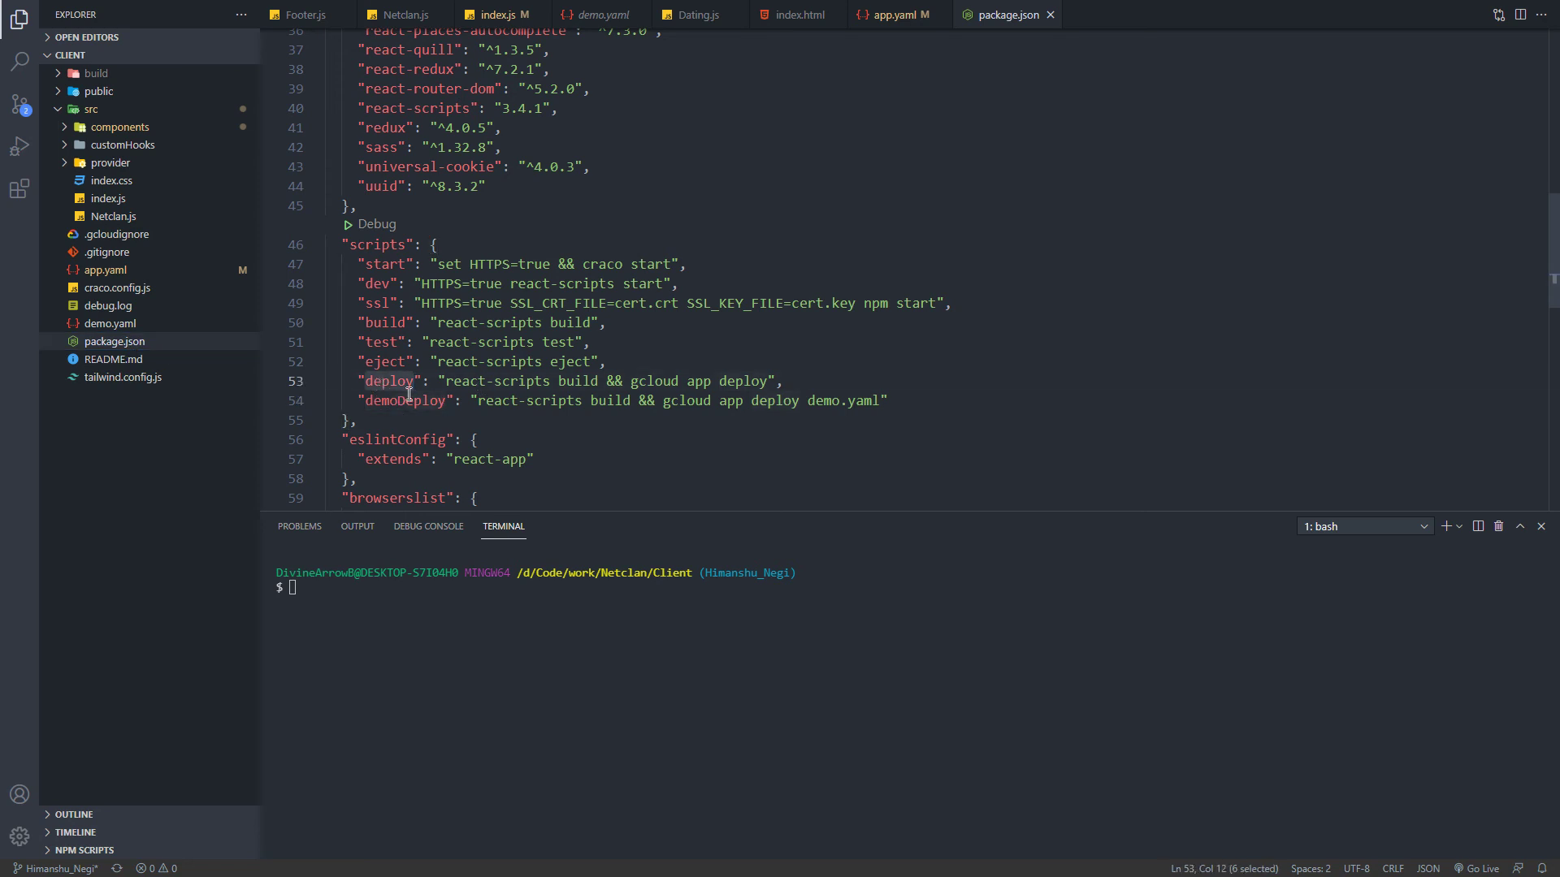
double_click(405, 402)
double_click(388, 381)
drag(767, 382, 685, 381)
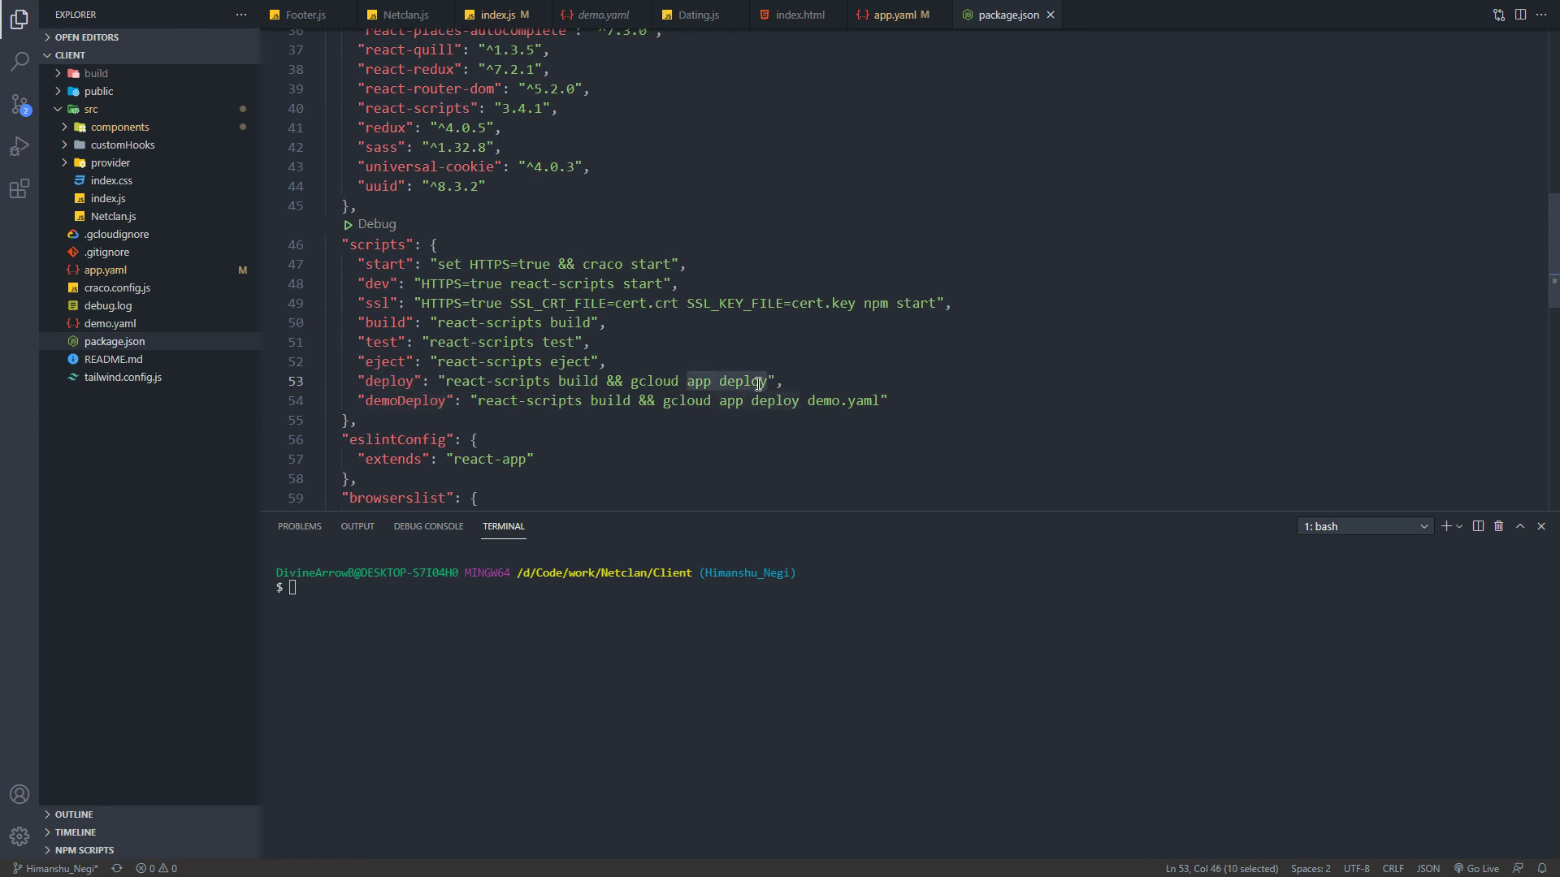
click(732, 382)
Step: Inspect the demoDeploy script's demo.yaml reference and select the deploy and demoDeploy names
drag(801, 401, 881, 402)
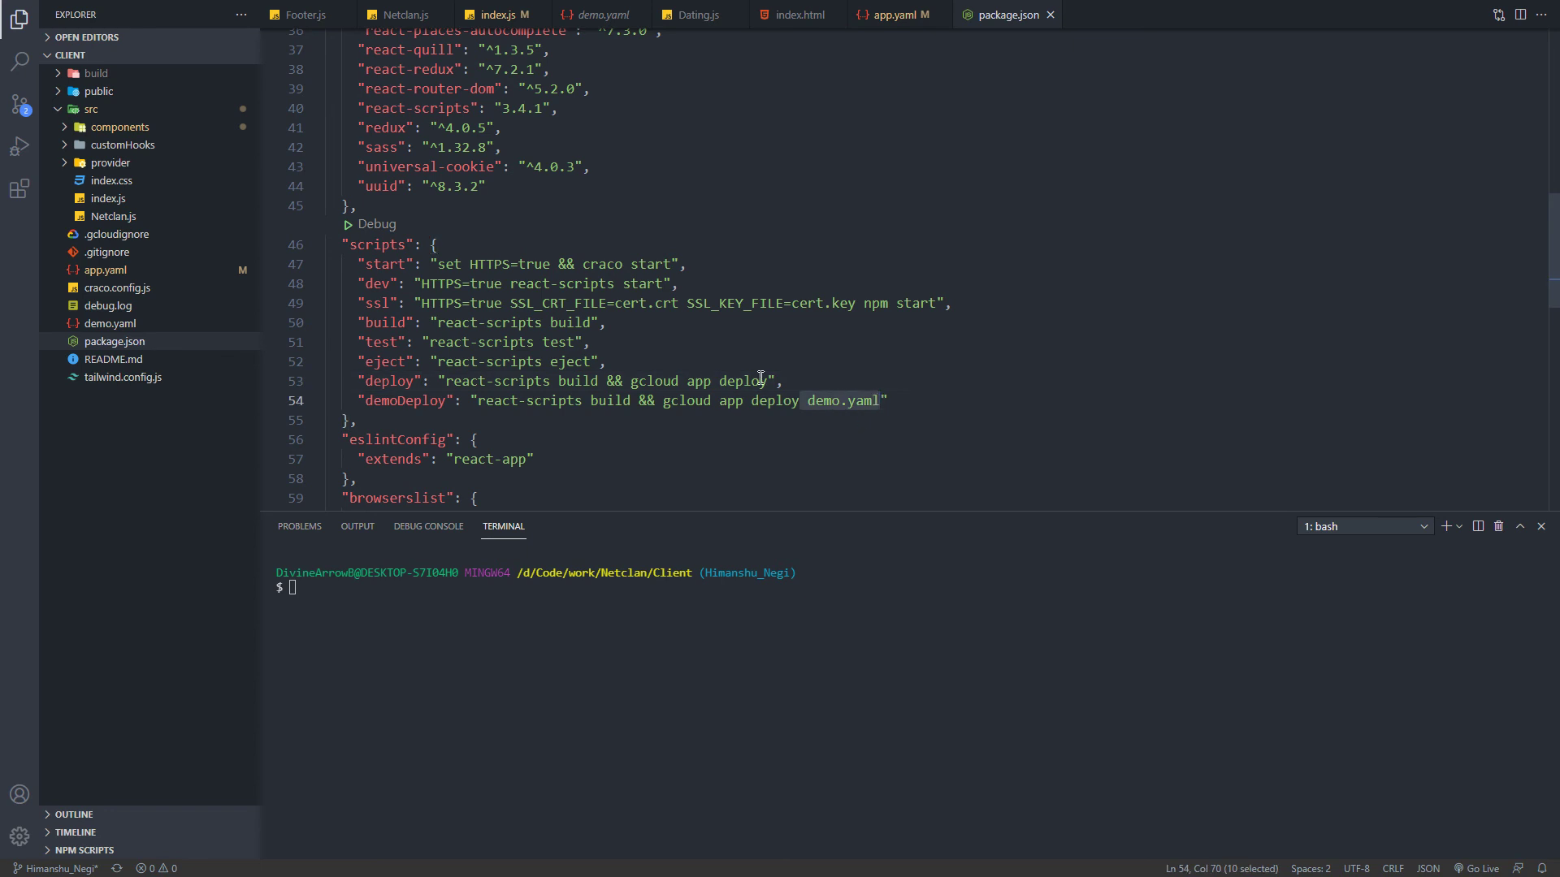
drag(800, 402, 881, 401)
click(770, 382)
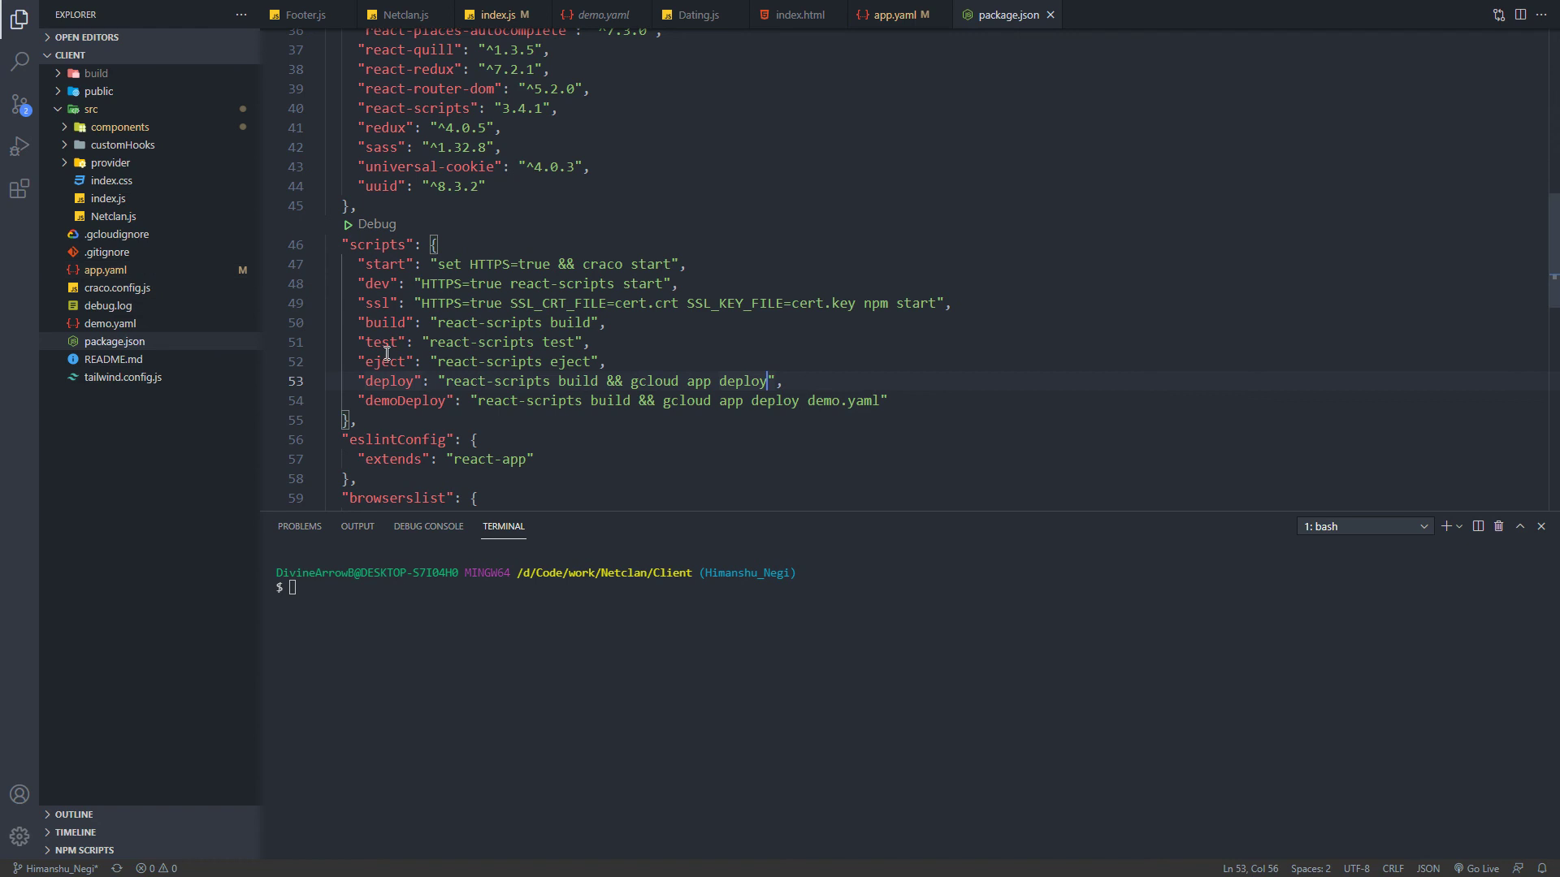
double_click(385, 382)
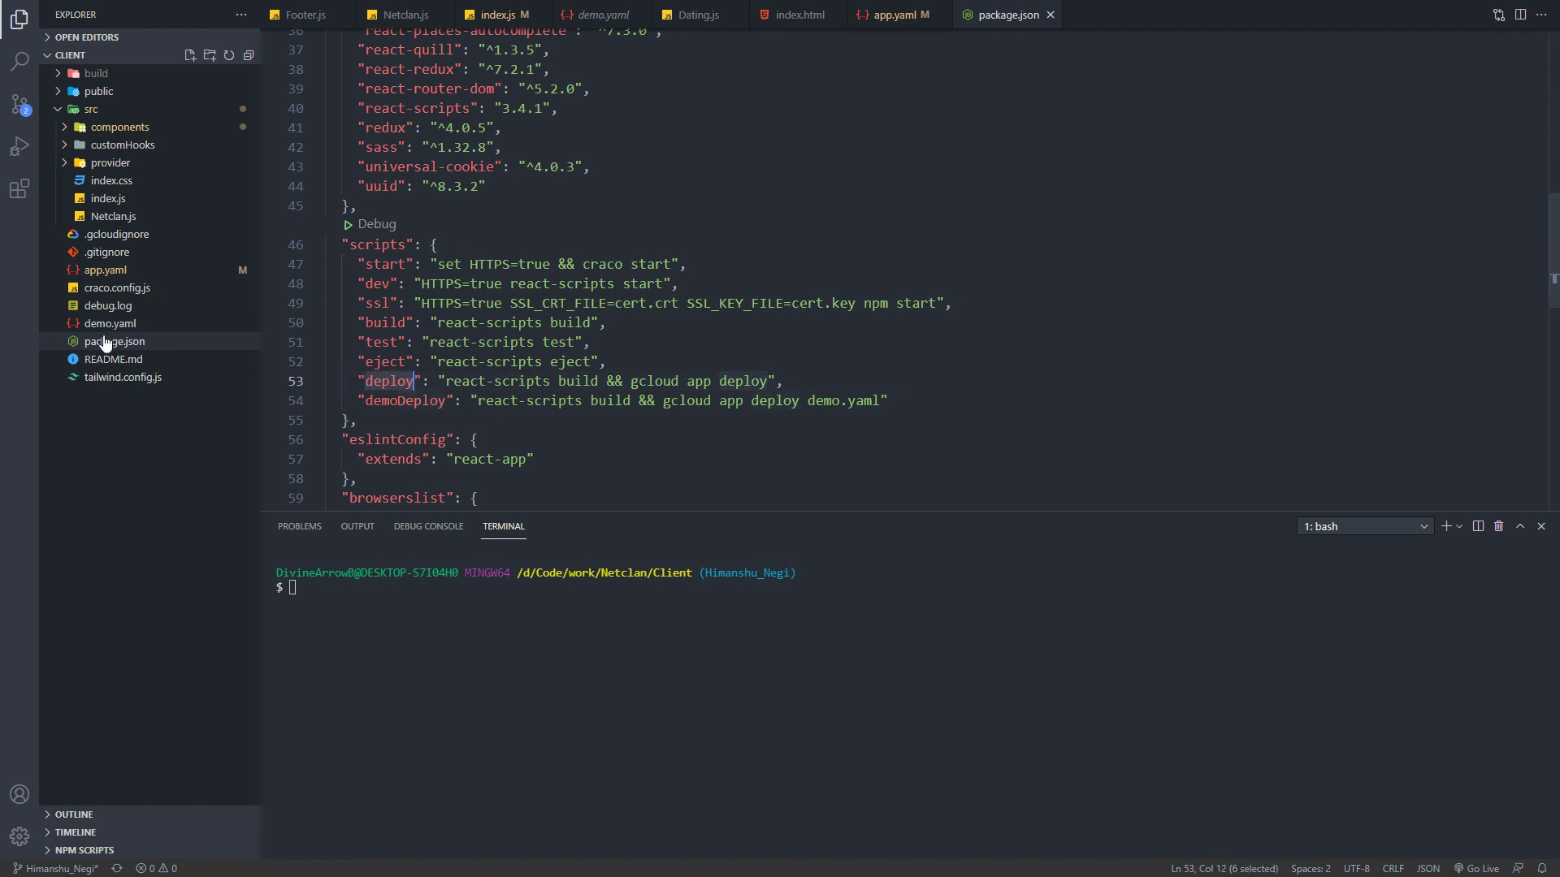
key(Down)
key(ctrl+d)
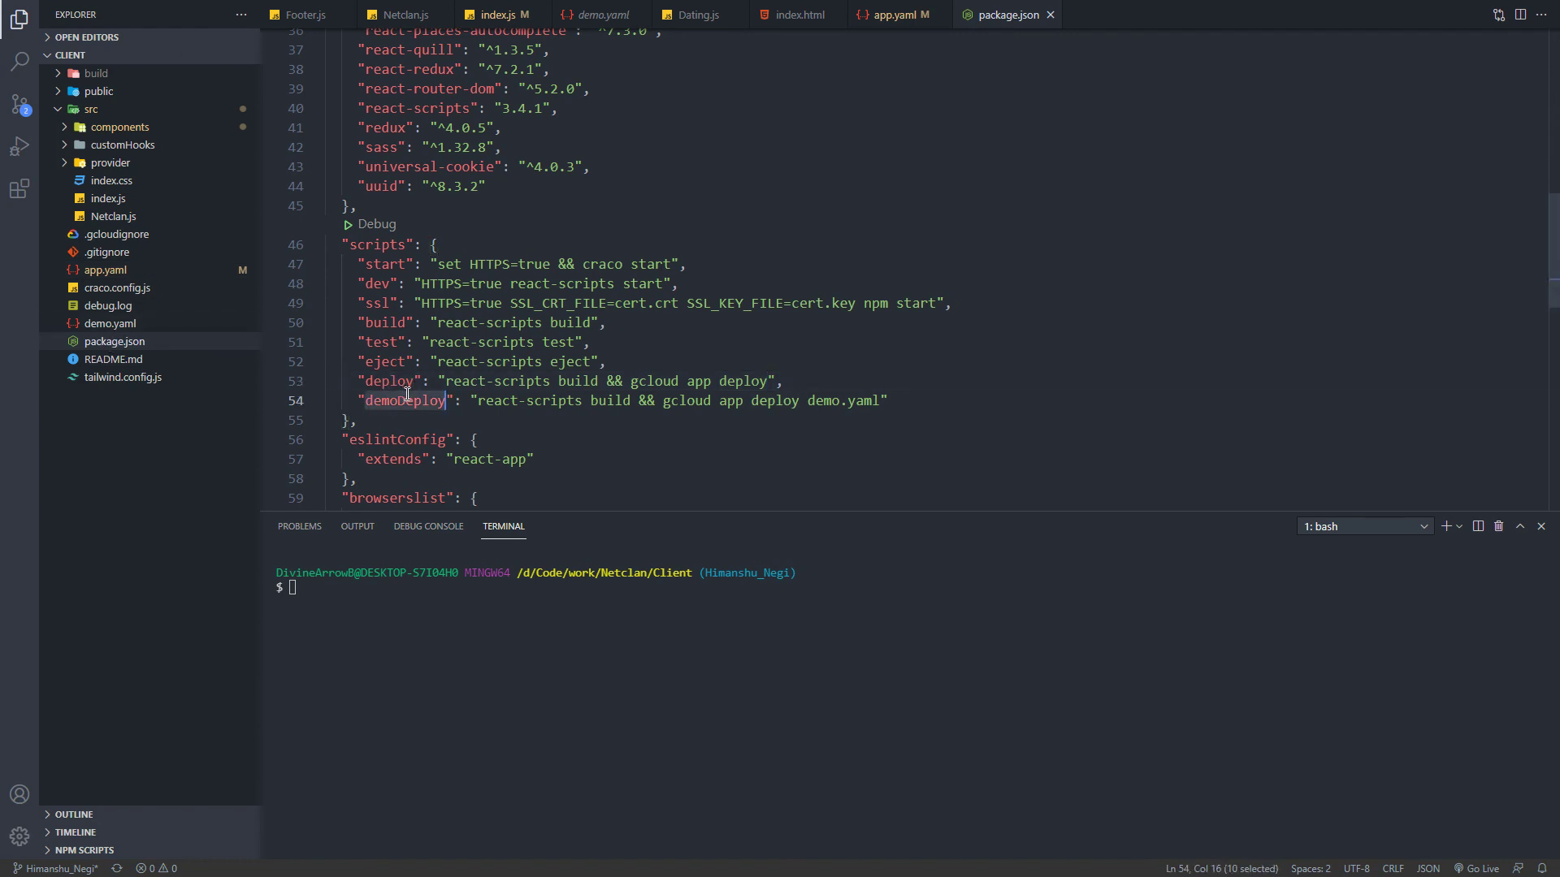
Step: Check the app.yaml and demo.yaml service settings, then return to package.json
click(505, 627)
click(108, 269)
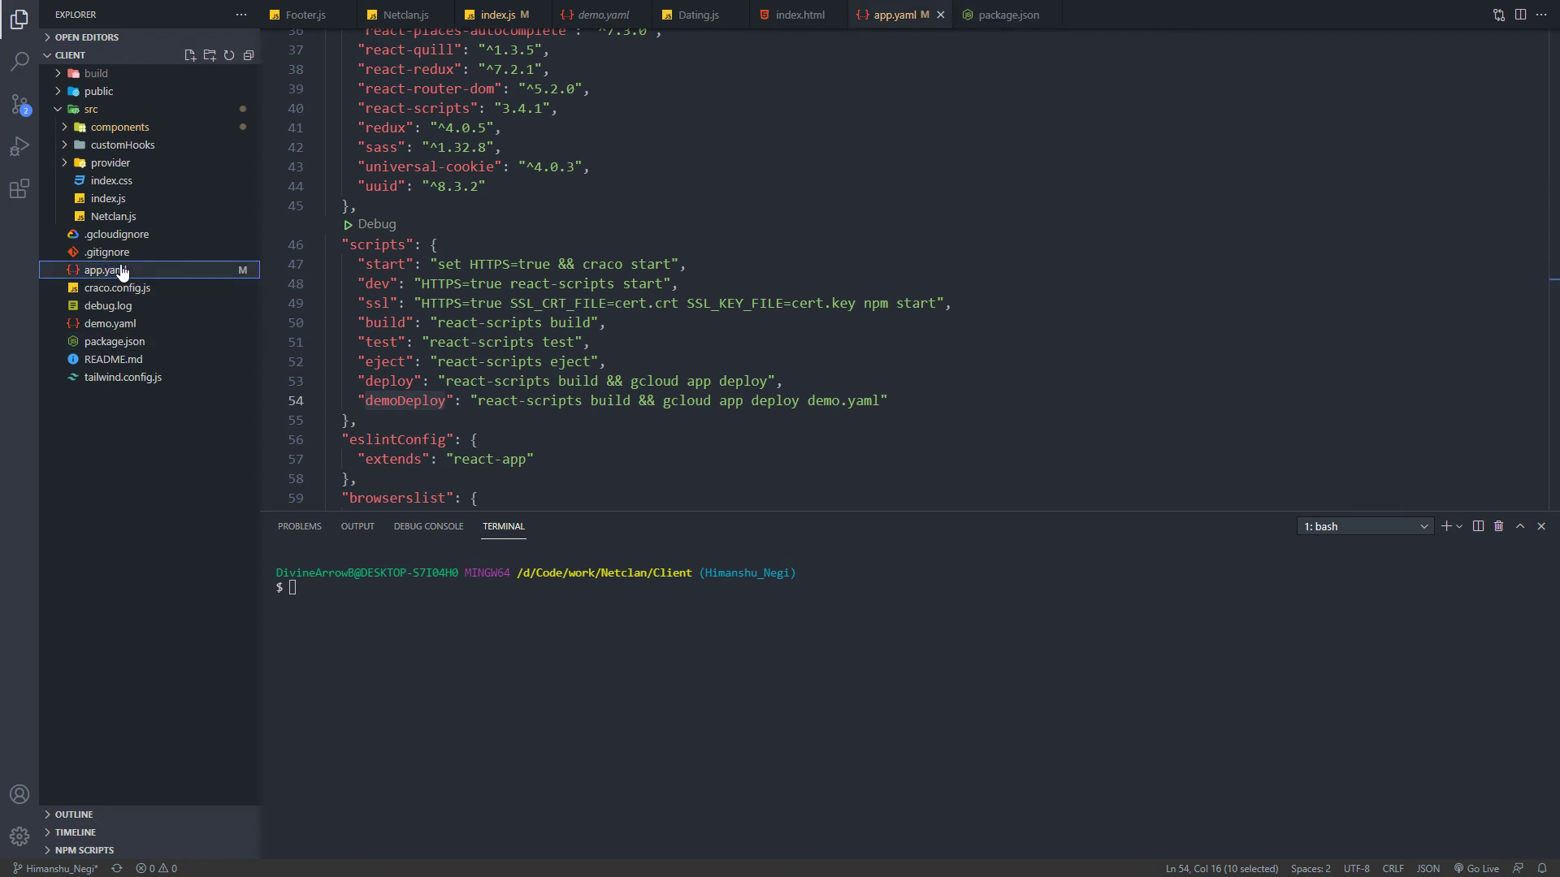
click(142, 327)
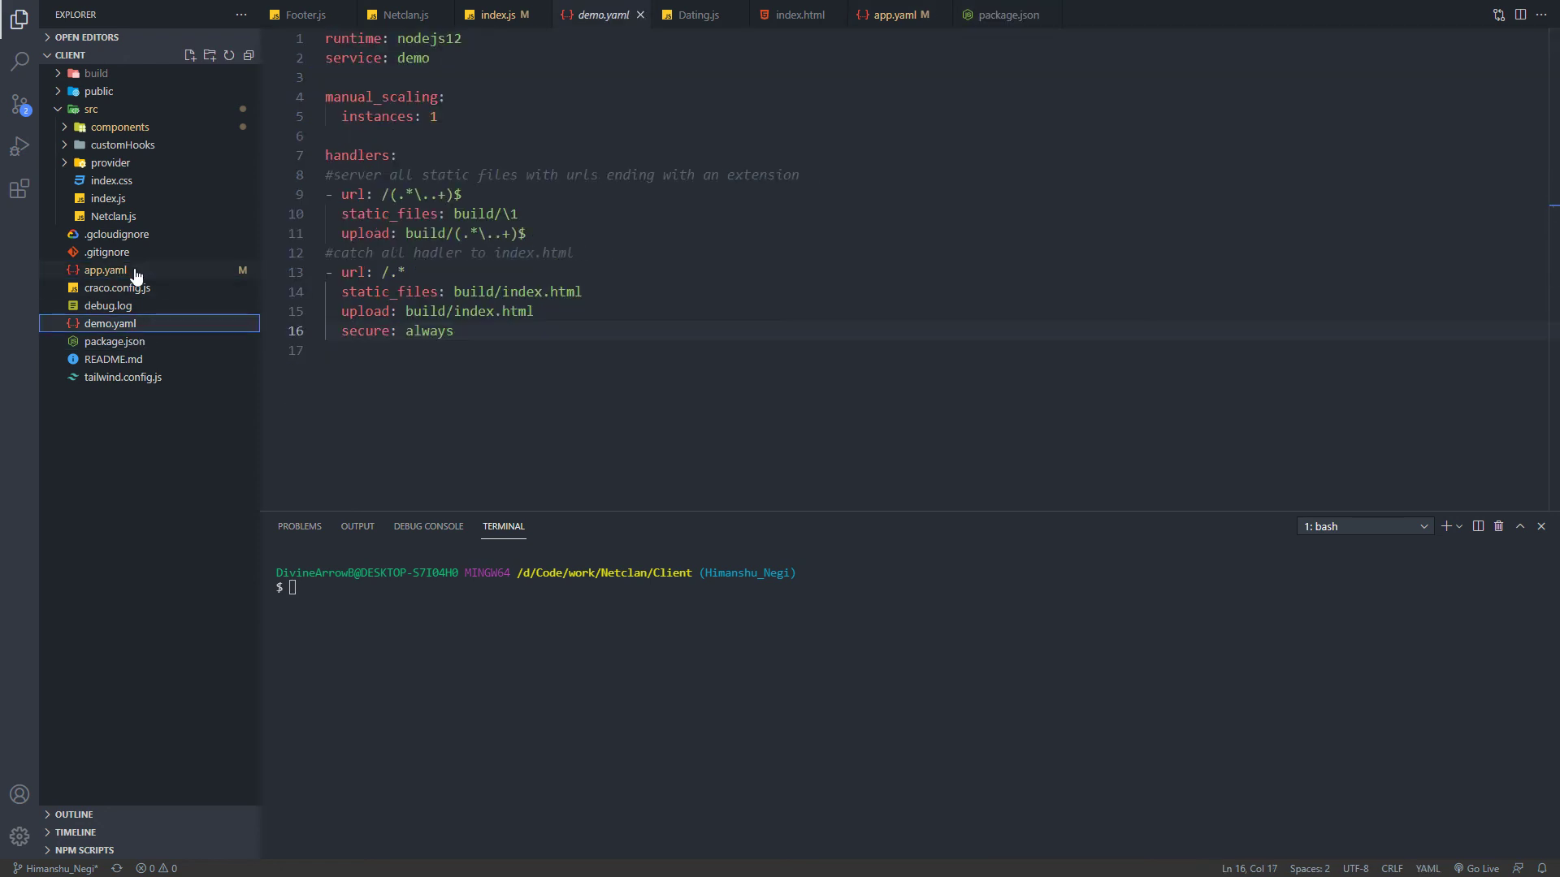
click(1011, 15)
click(616, 621)
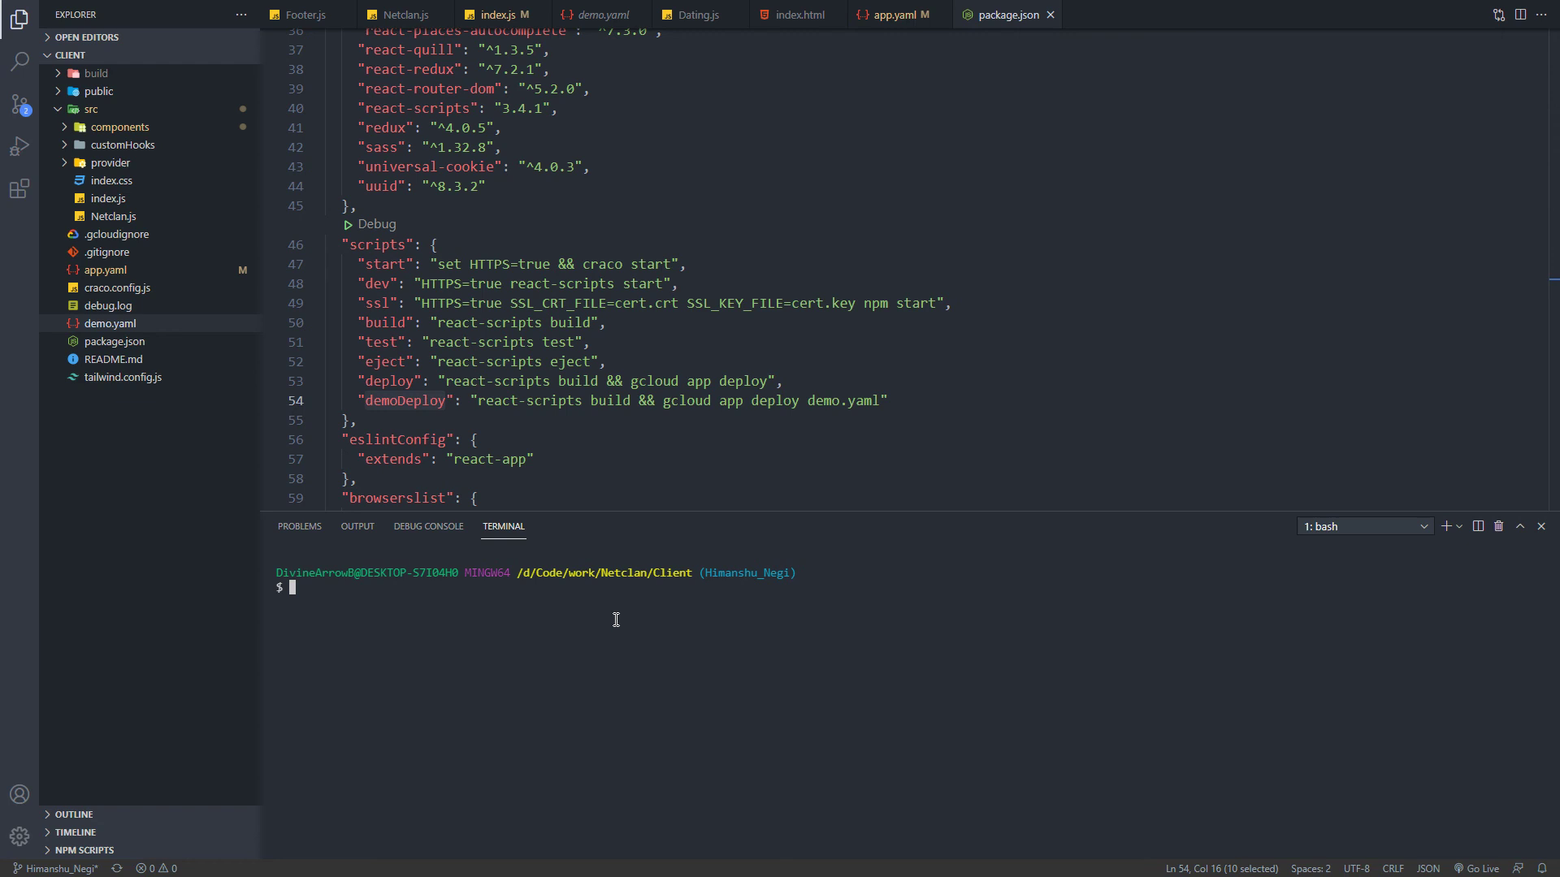
text(npm r)
text(un )
text(deploy)
Step: Run 'npm run dempDeploy', which fails with a missing-script error, and enlarge the terminal
key(BackSpace)
key(BackSpace)
key(BackSpace)
key(BackSpace)
key(Return)
drag(609, 513, 610, 443)
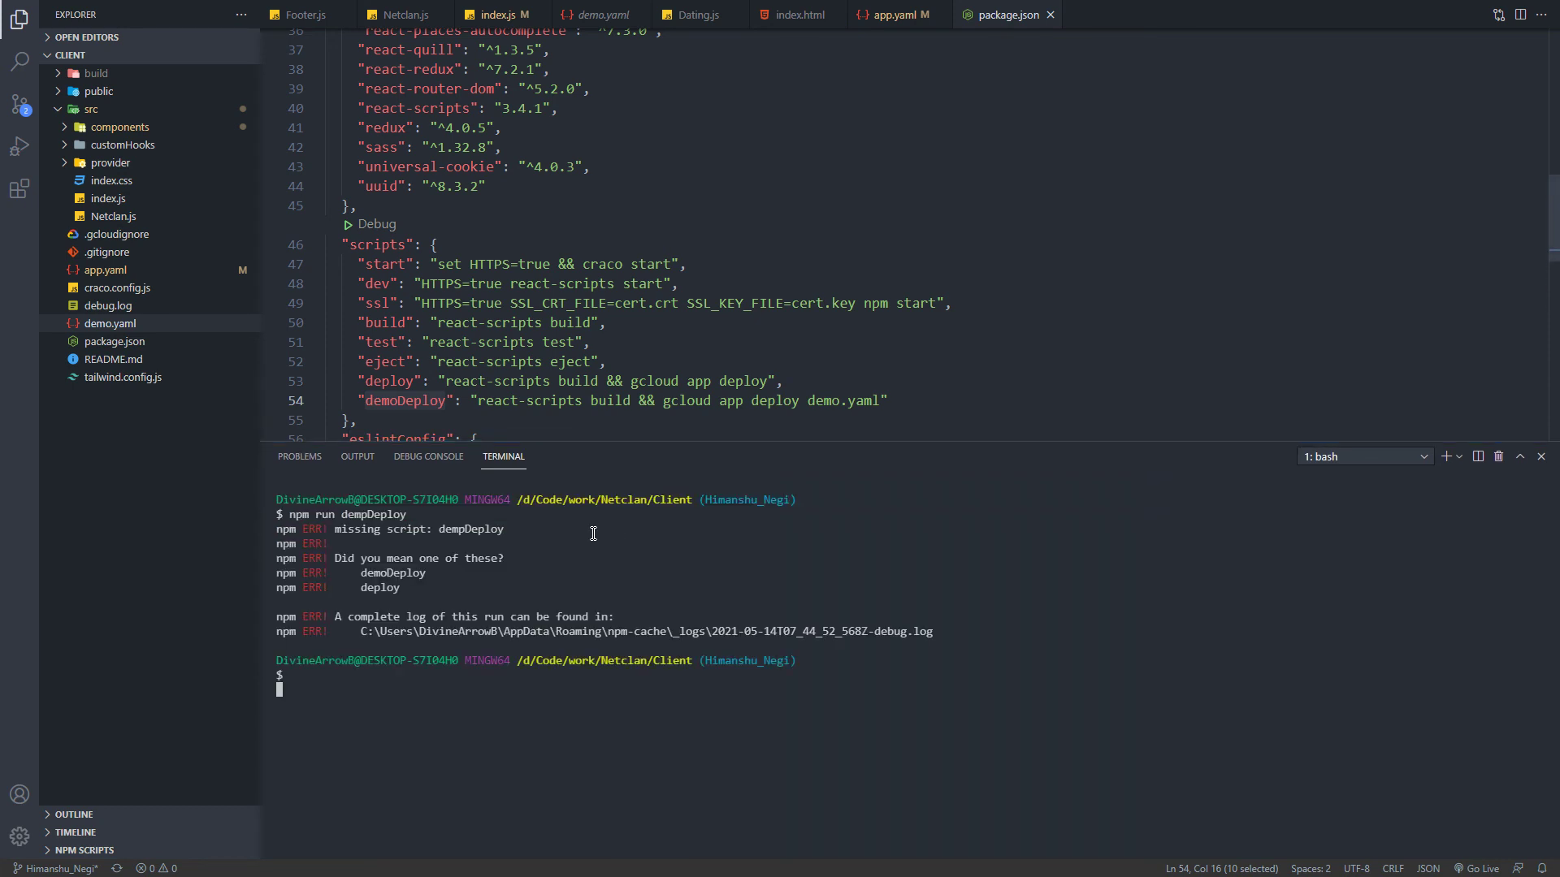
key(Return)
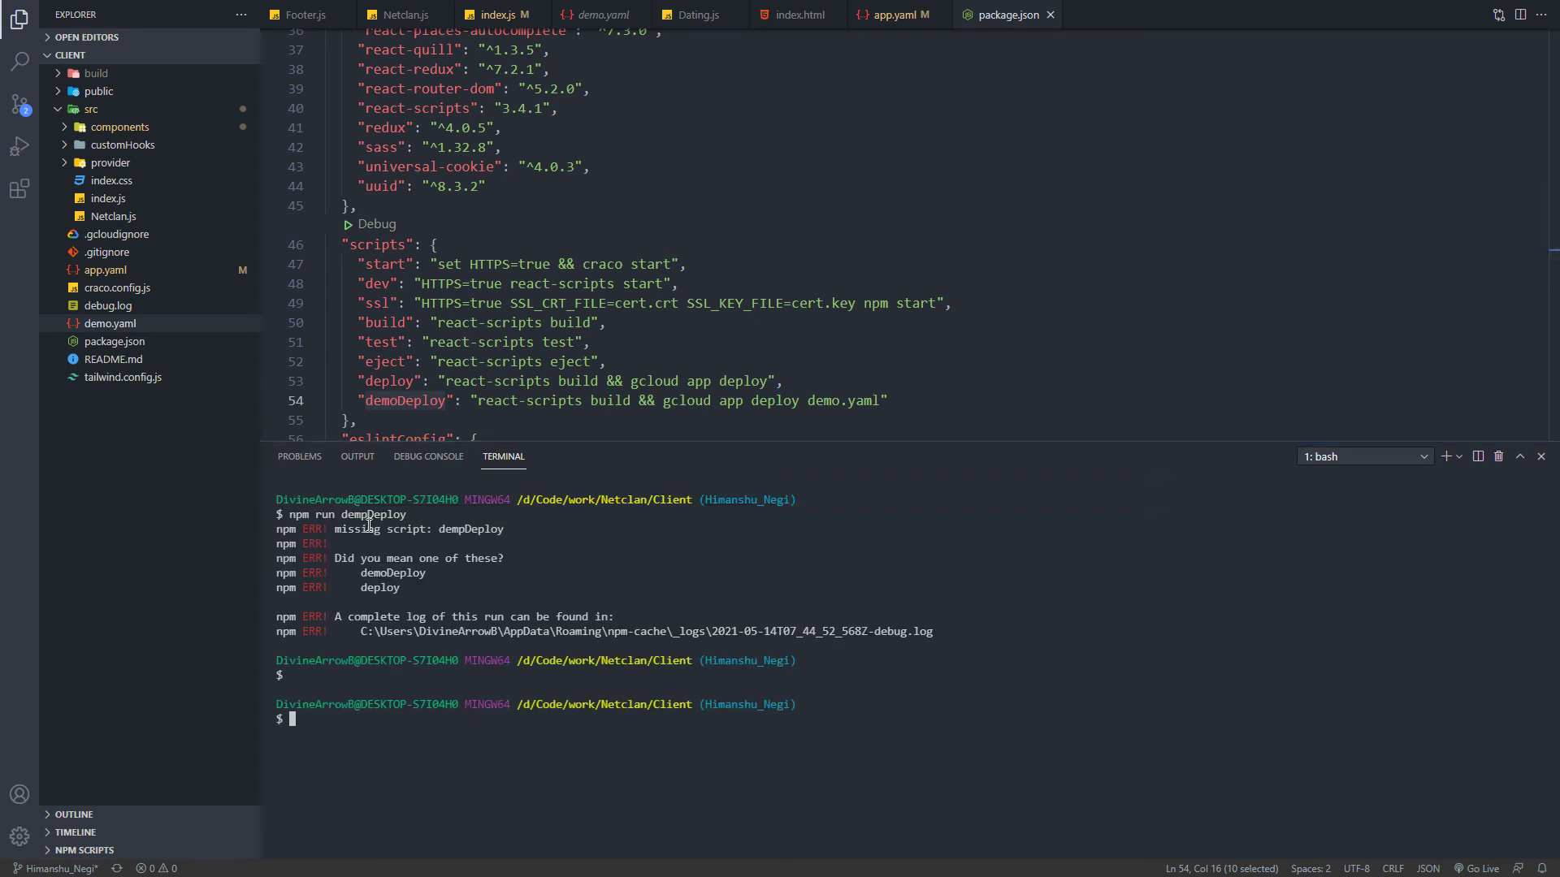
Step: Correct the recalled command to 'npm run demoDeploy', clear the terminal, run it, and enlarge the panel
drag(529, 529, 525, 544)
click(524, 537)
key(Up)
key(Left)
key(Left)
key(BackSpace)
text(o)
key(ctrl+l)
drag(479, 529, 488, 516)
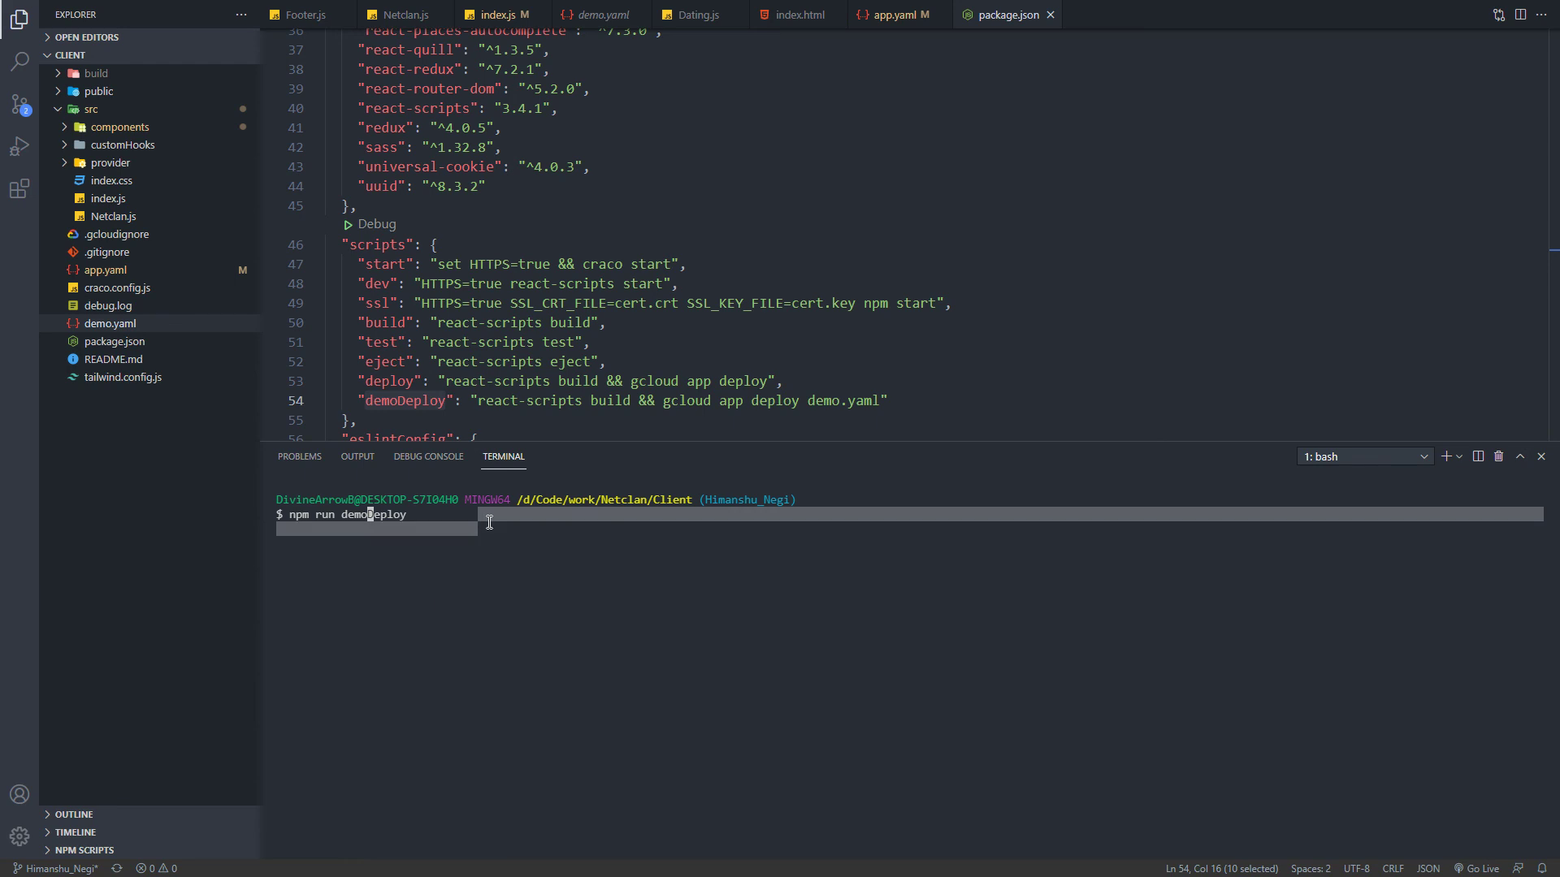
click(488, 521)
key(Return)
text(D)
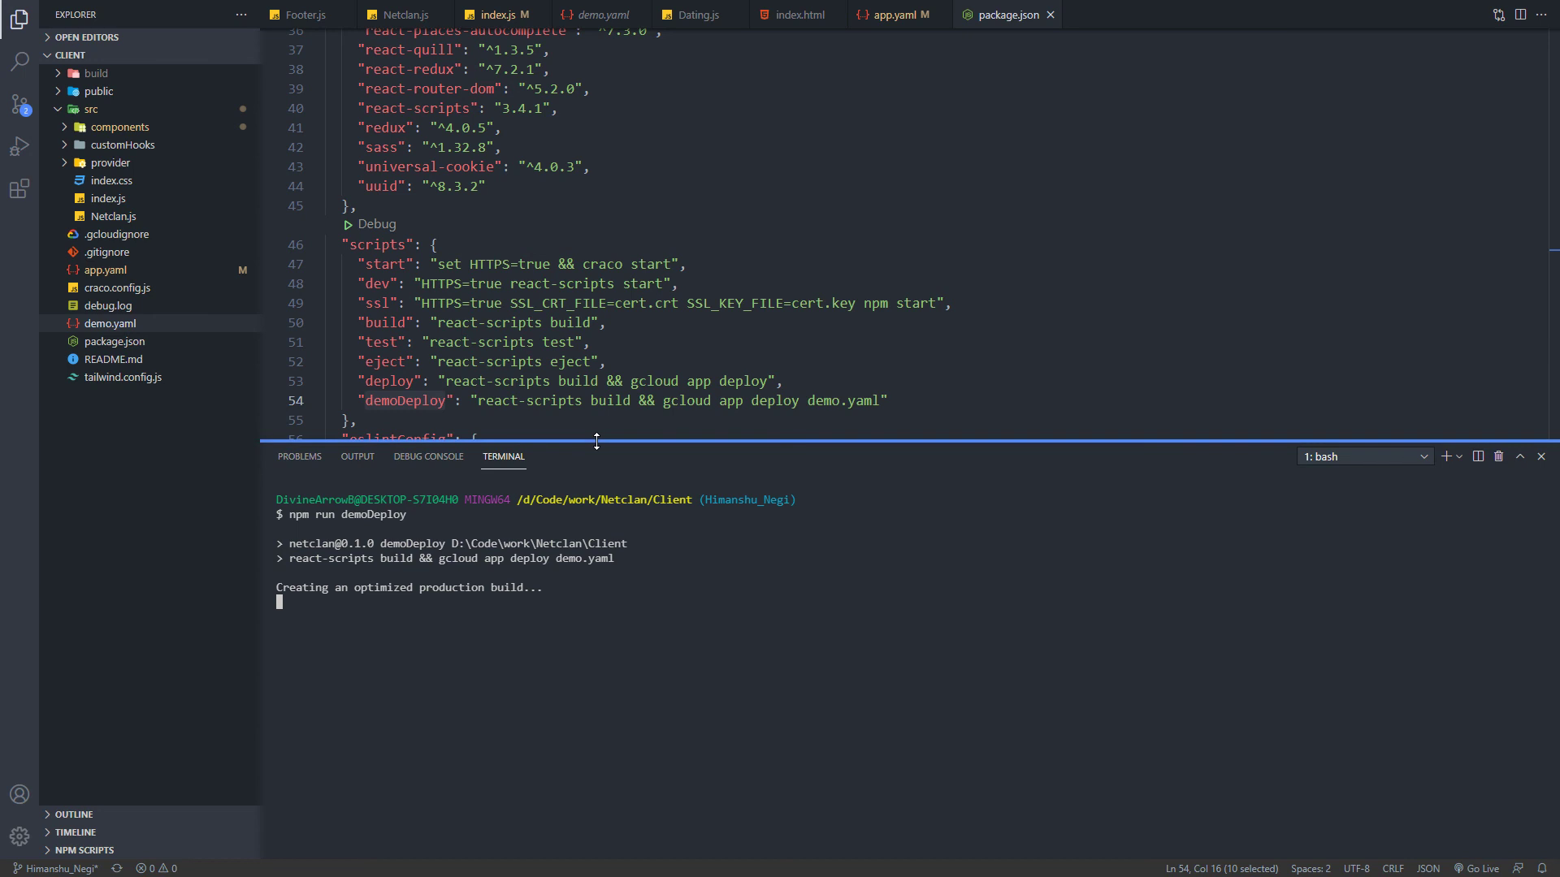
drag(596, 441, 597, 413)
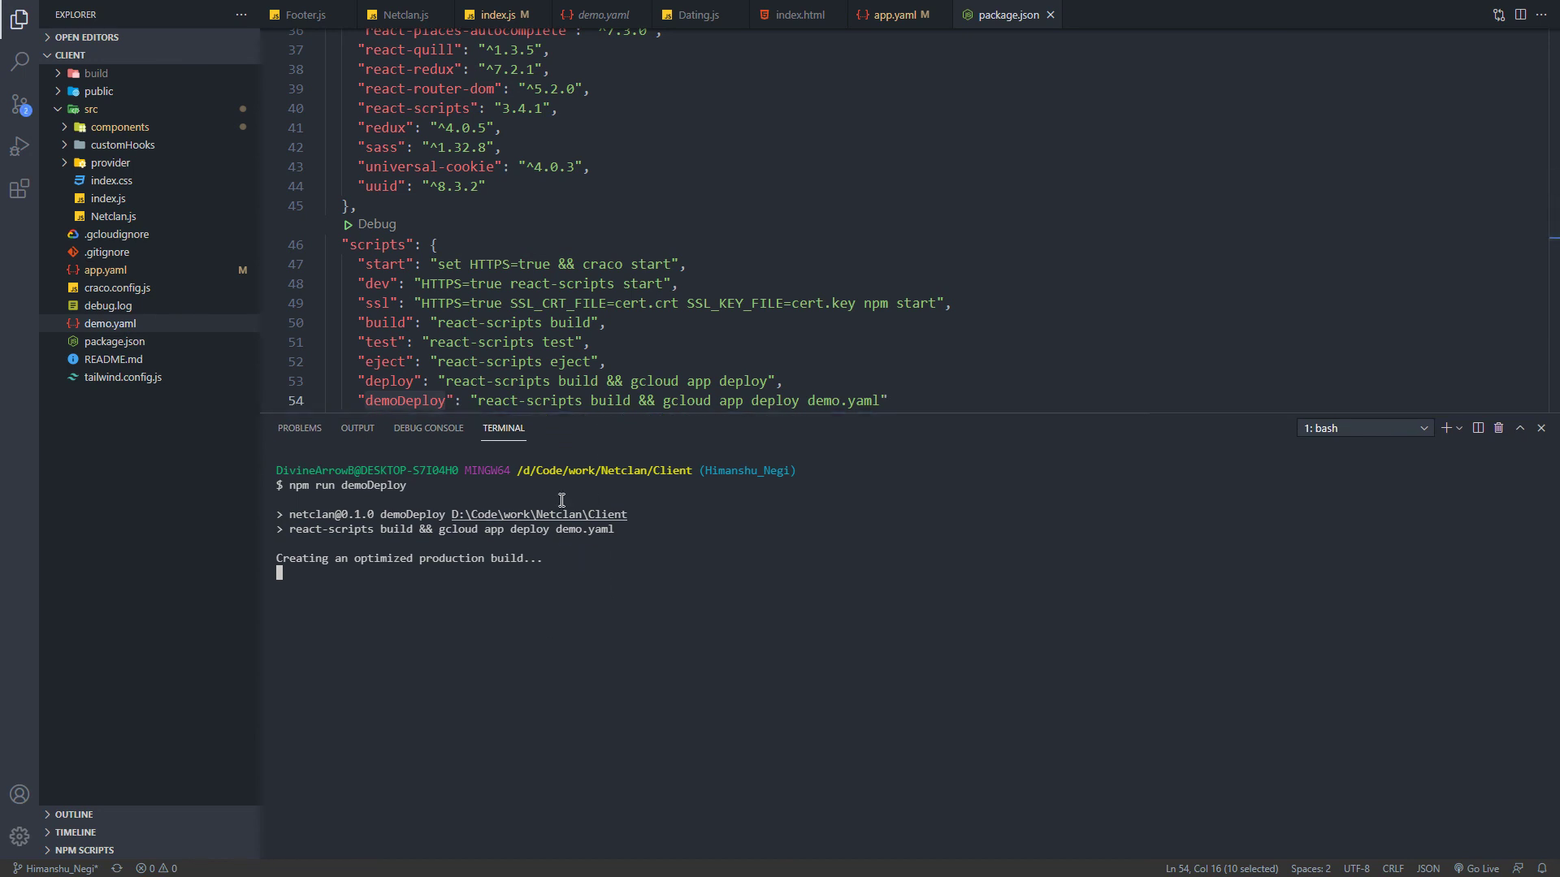
scroll(606, 408, down, 1)
Step: Jump to the end of package.json while the production build completes
key(ctrl+shift+End)
click(594, 344)
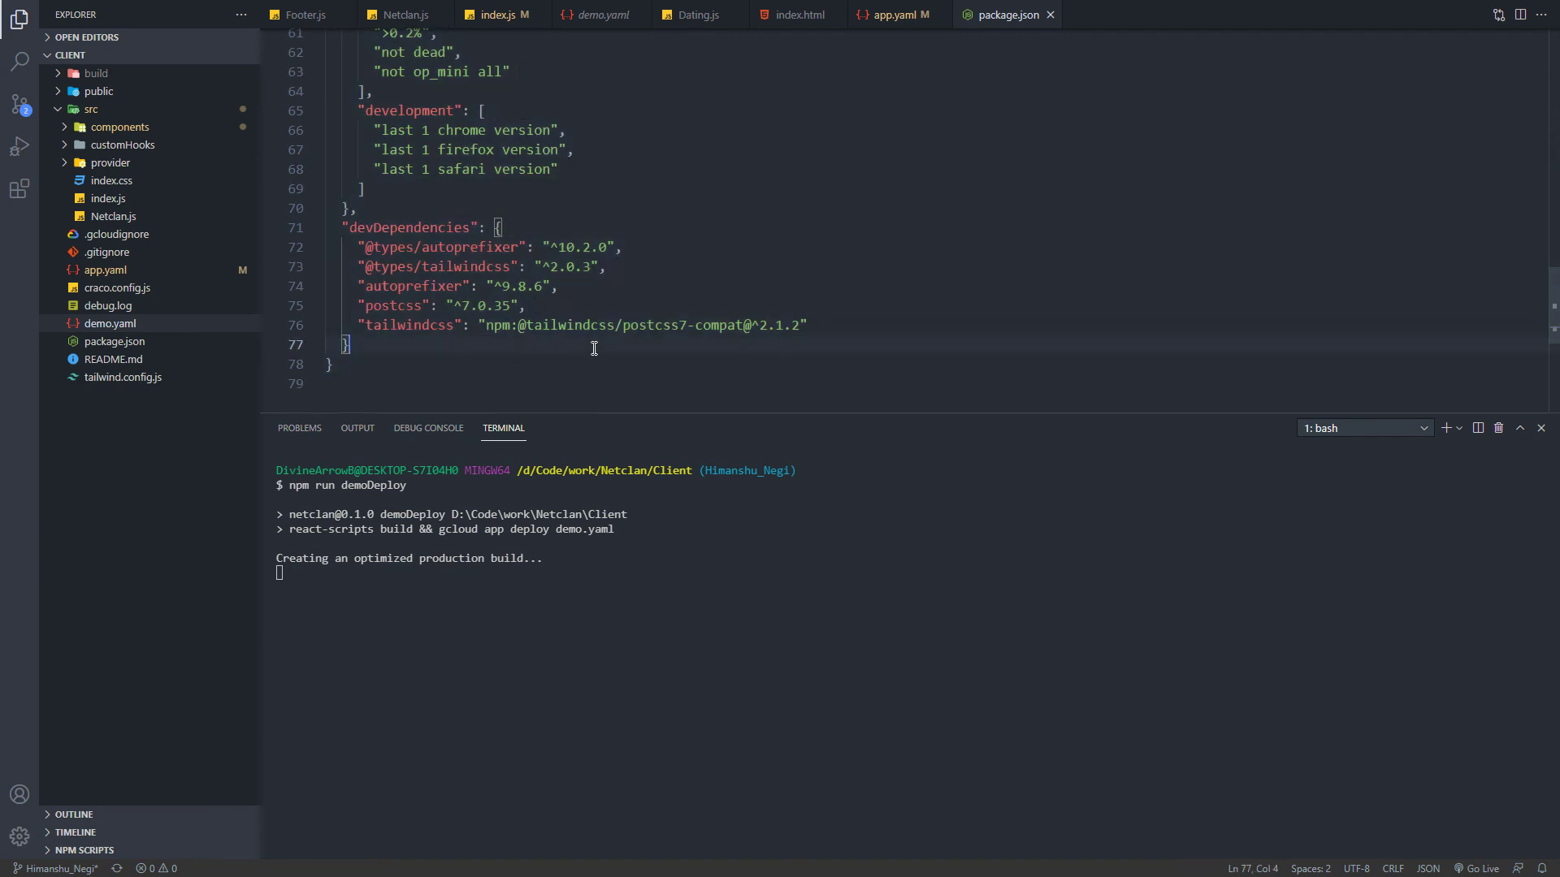
scroll(594, 347, up, 6)
scroll(593, 347, up, 2)
scroll(522, 376, up, 2)
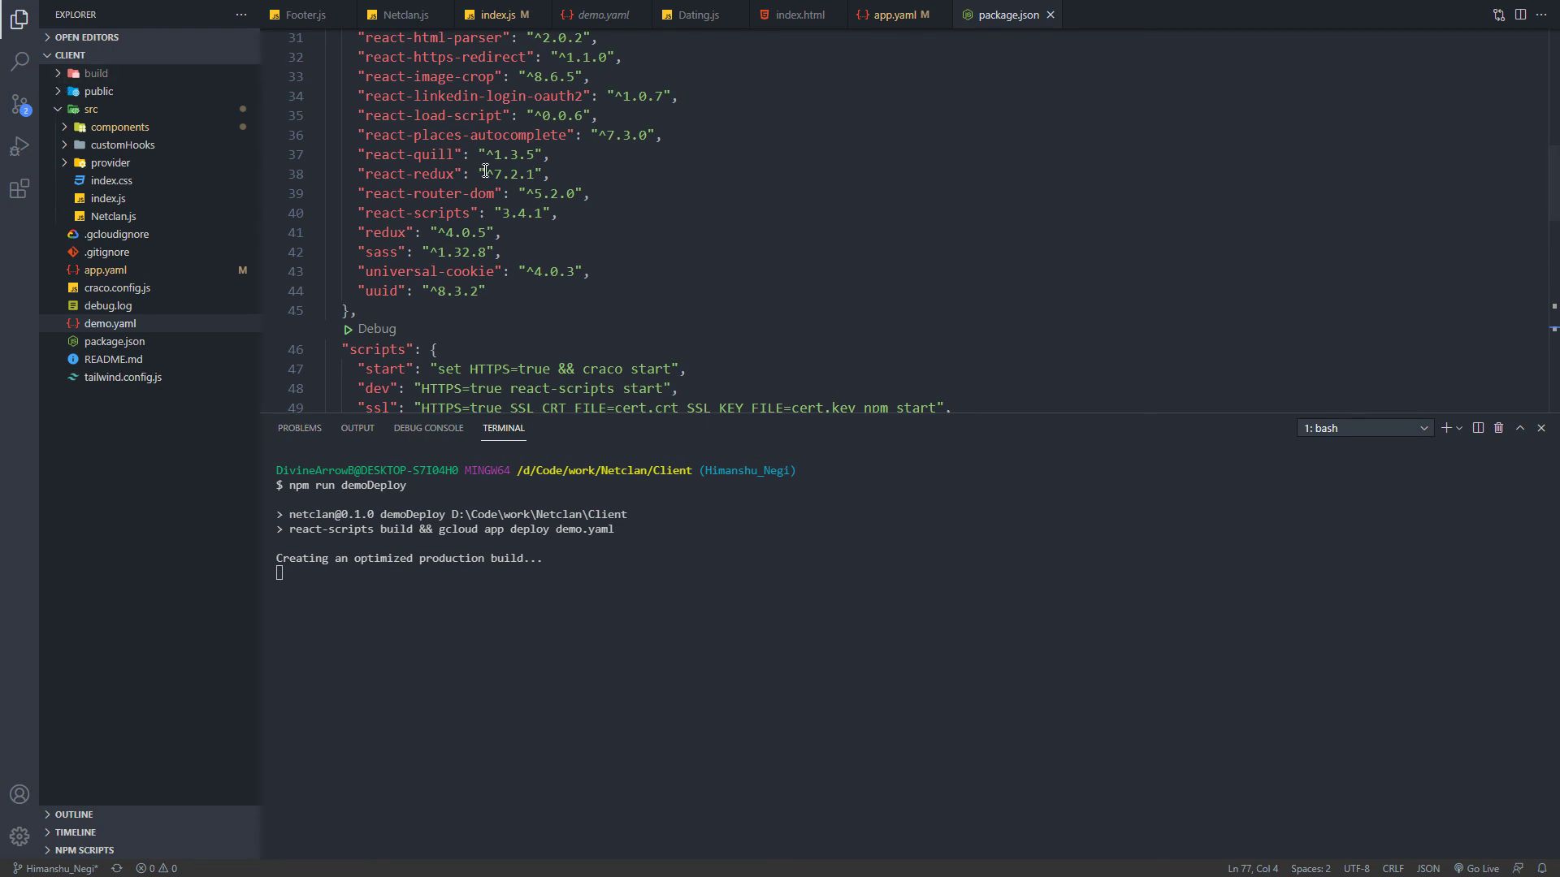
scroll(485, 172, down, 2)
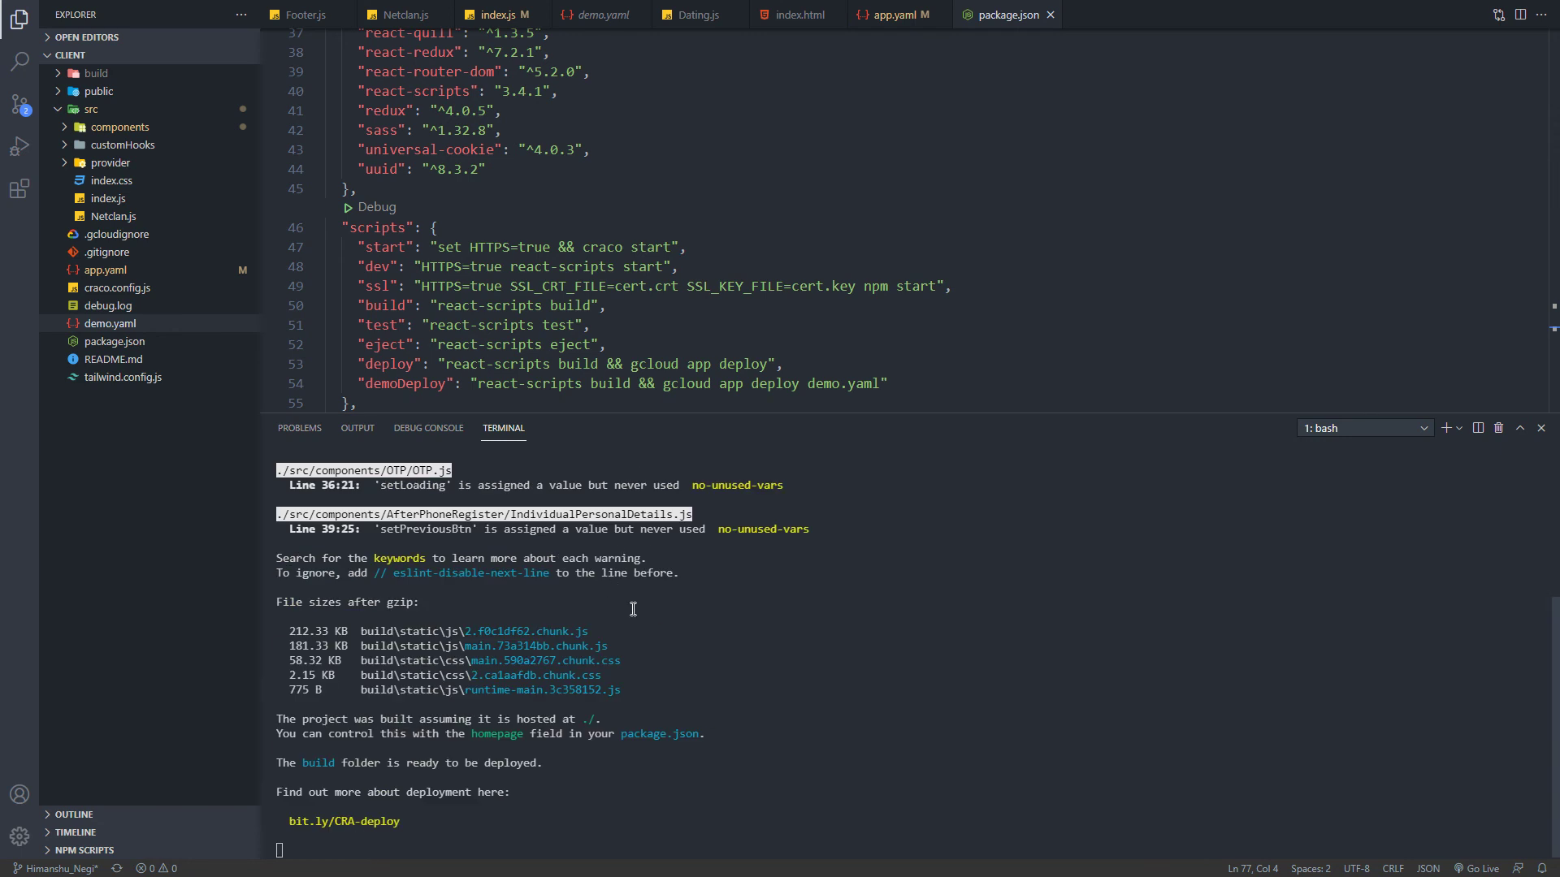
scroll(488, 634, up, 3)
drag(277, 571, 369, 573)
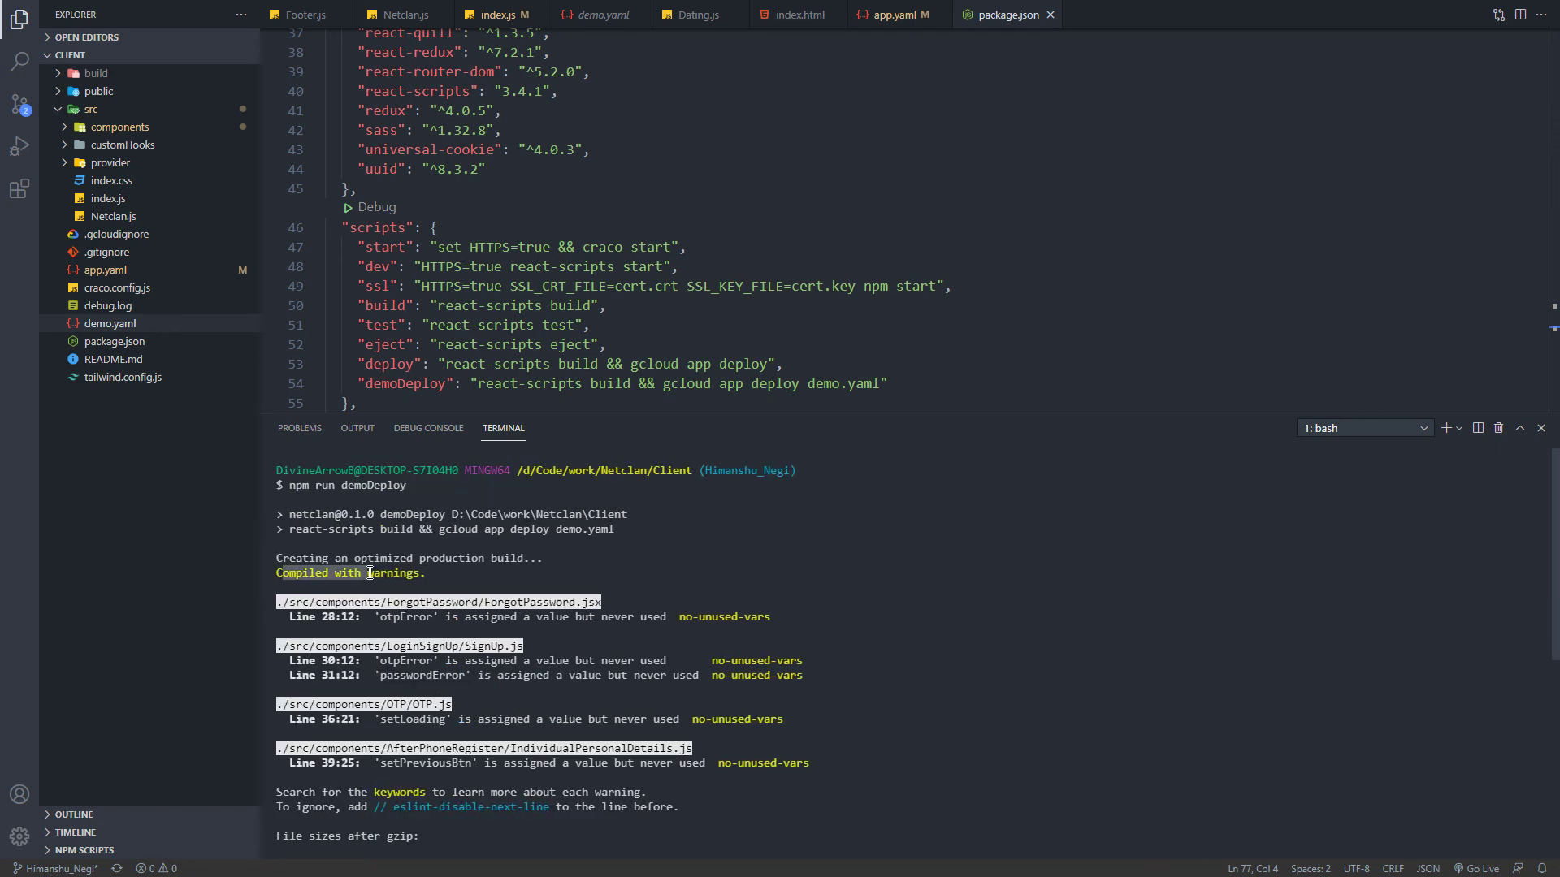
scroll(454, 658, down, 7)
scroll(447, 762, down, 2)
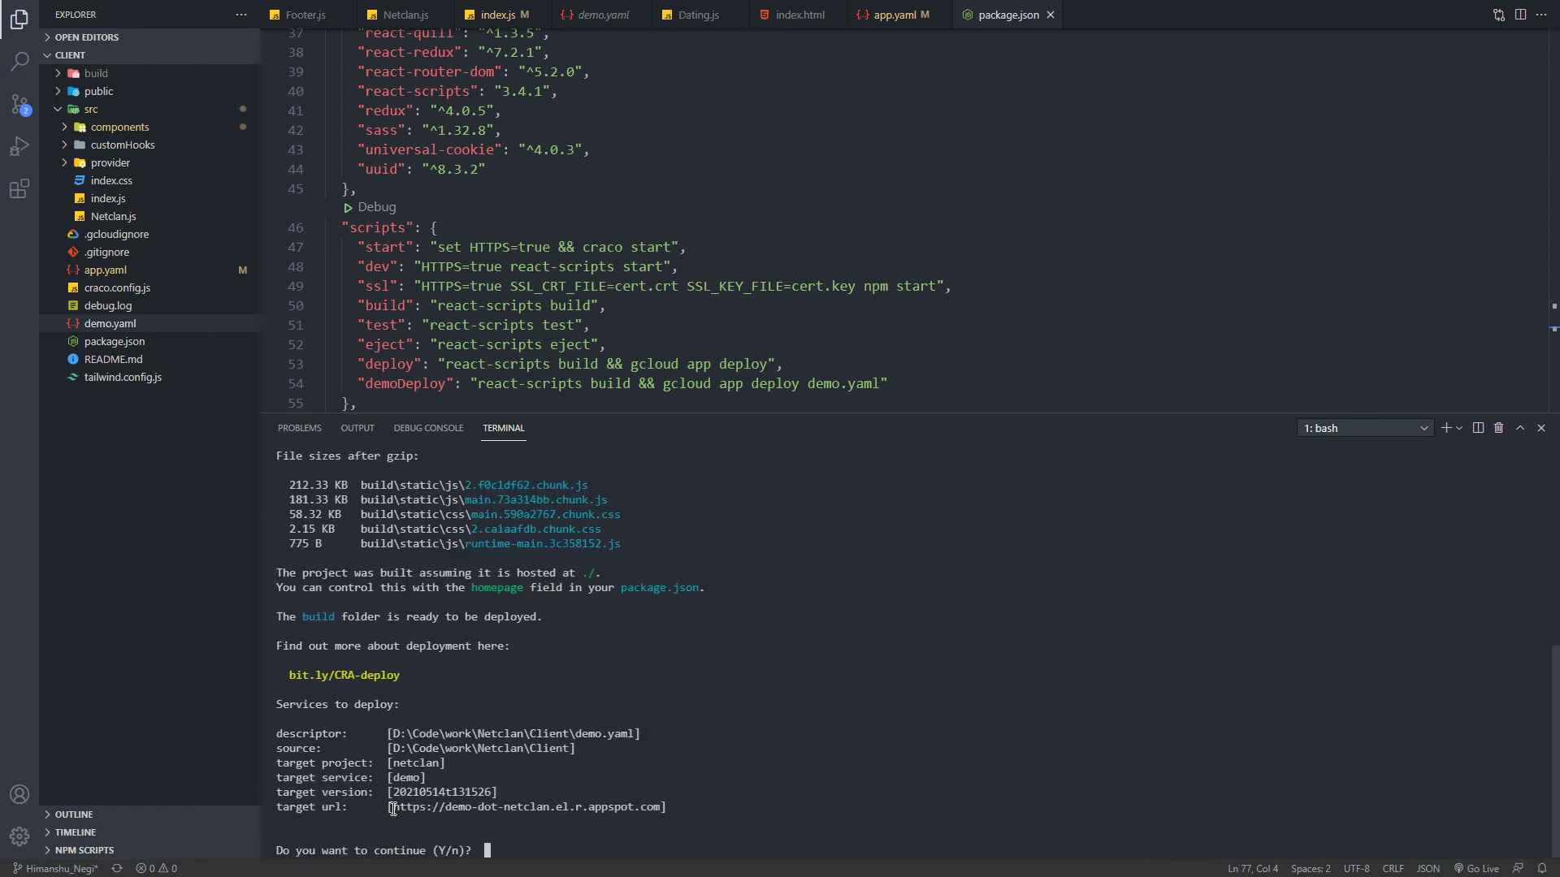
Step: Copy the demo service's target URL and confirm continuing with y
drag(394, 810, 665, 808)
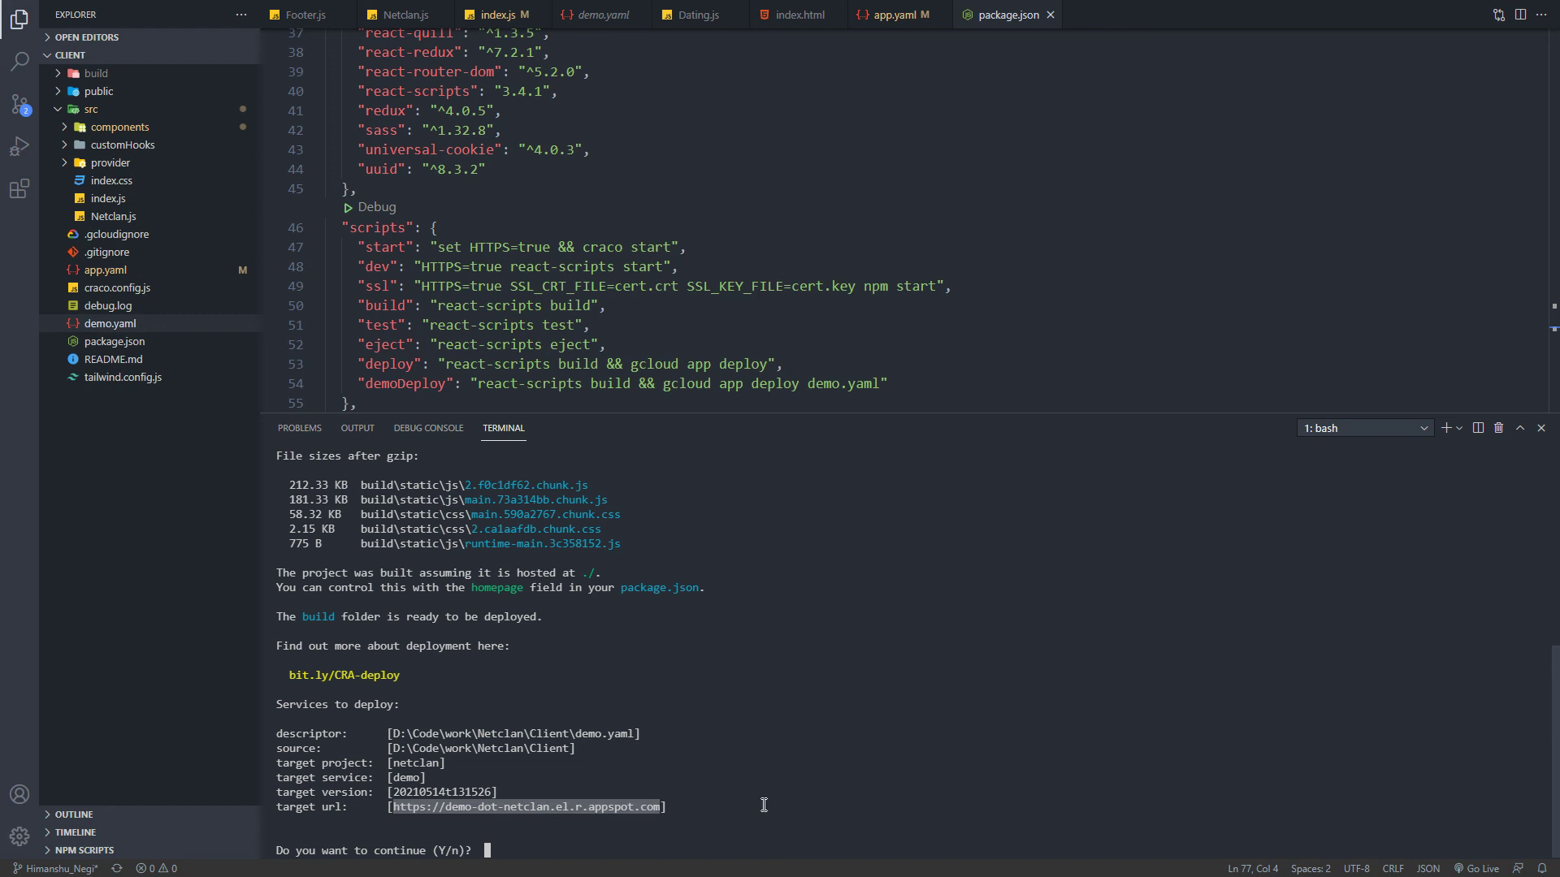
key(ctrl+c)
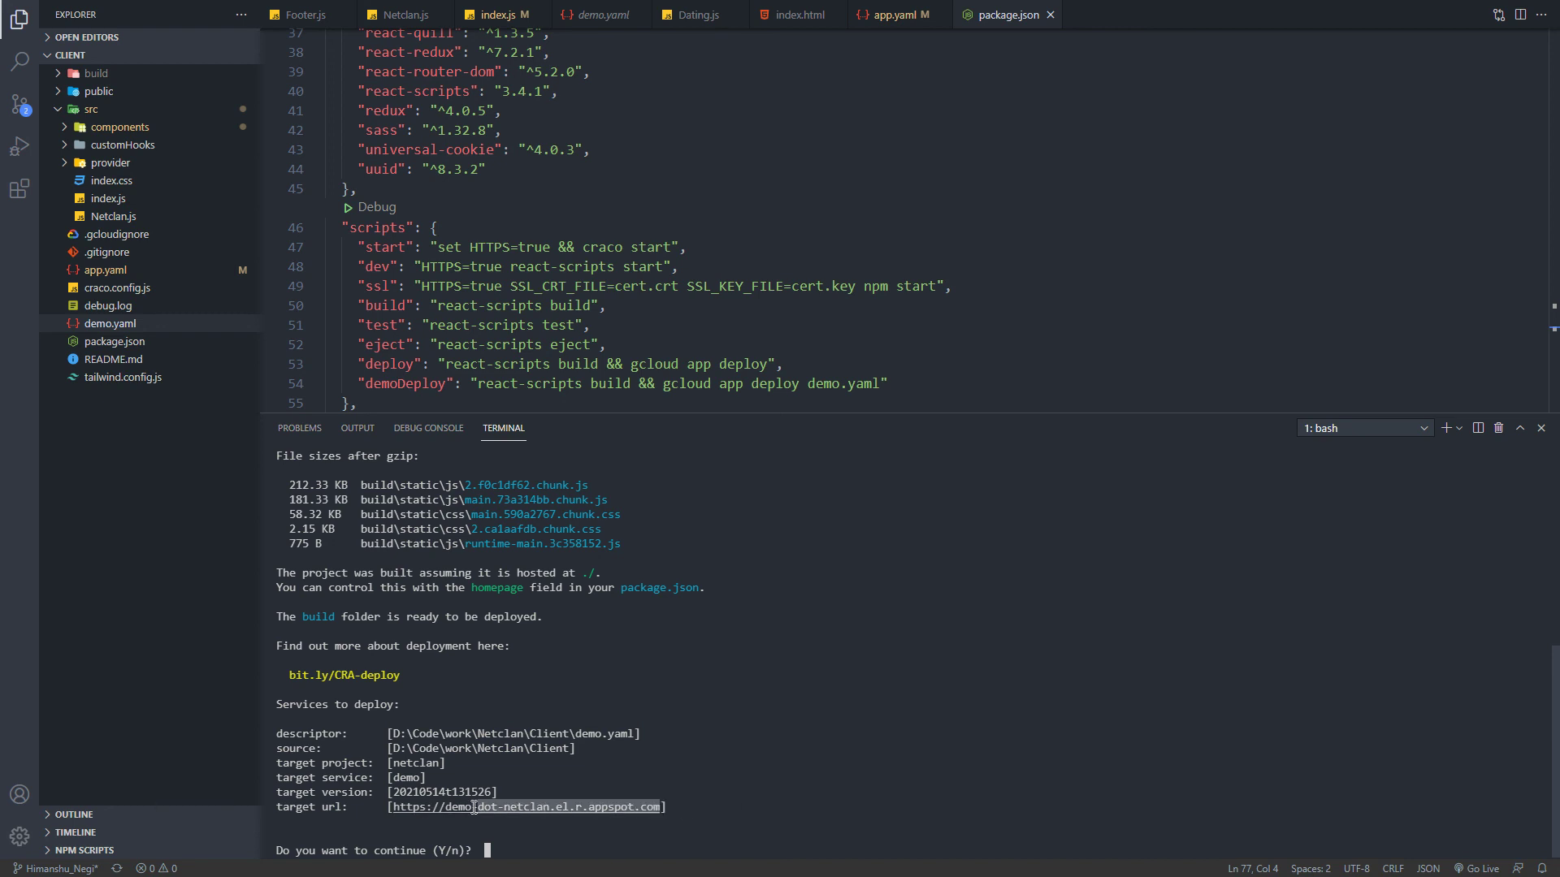
drag(666, 808, 387, 807)
key(ctrl+c)
text(y)
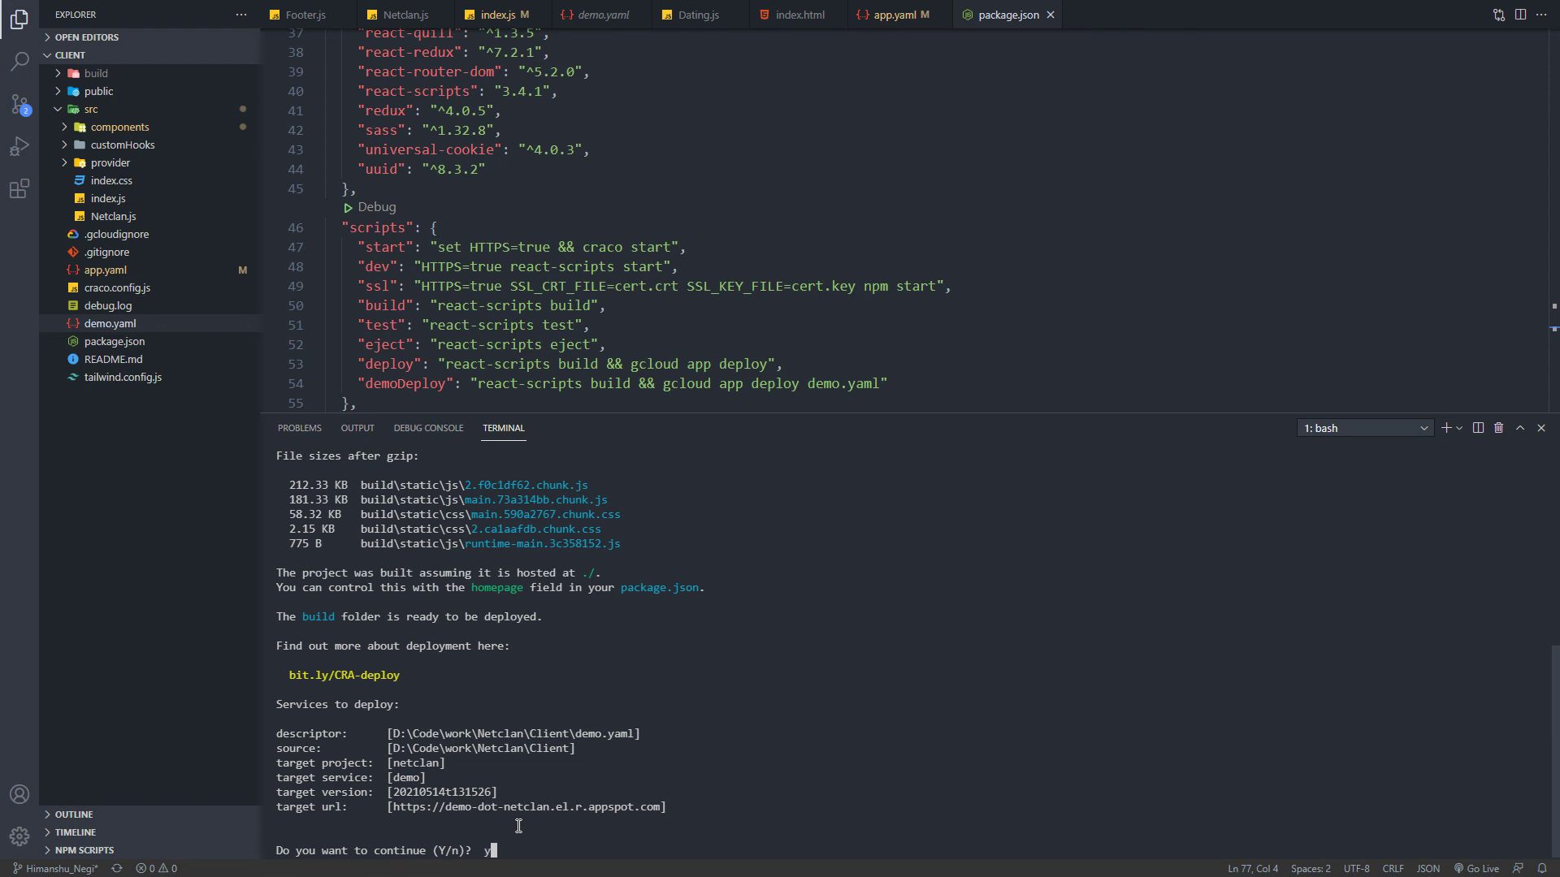
key(Return)
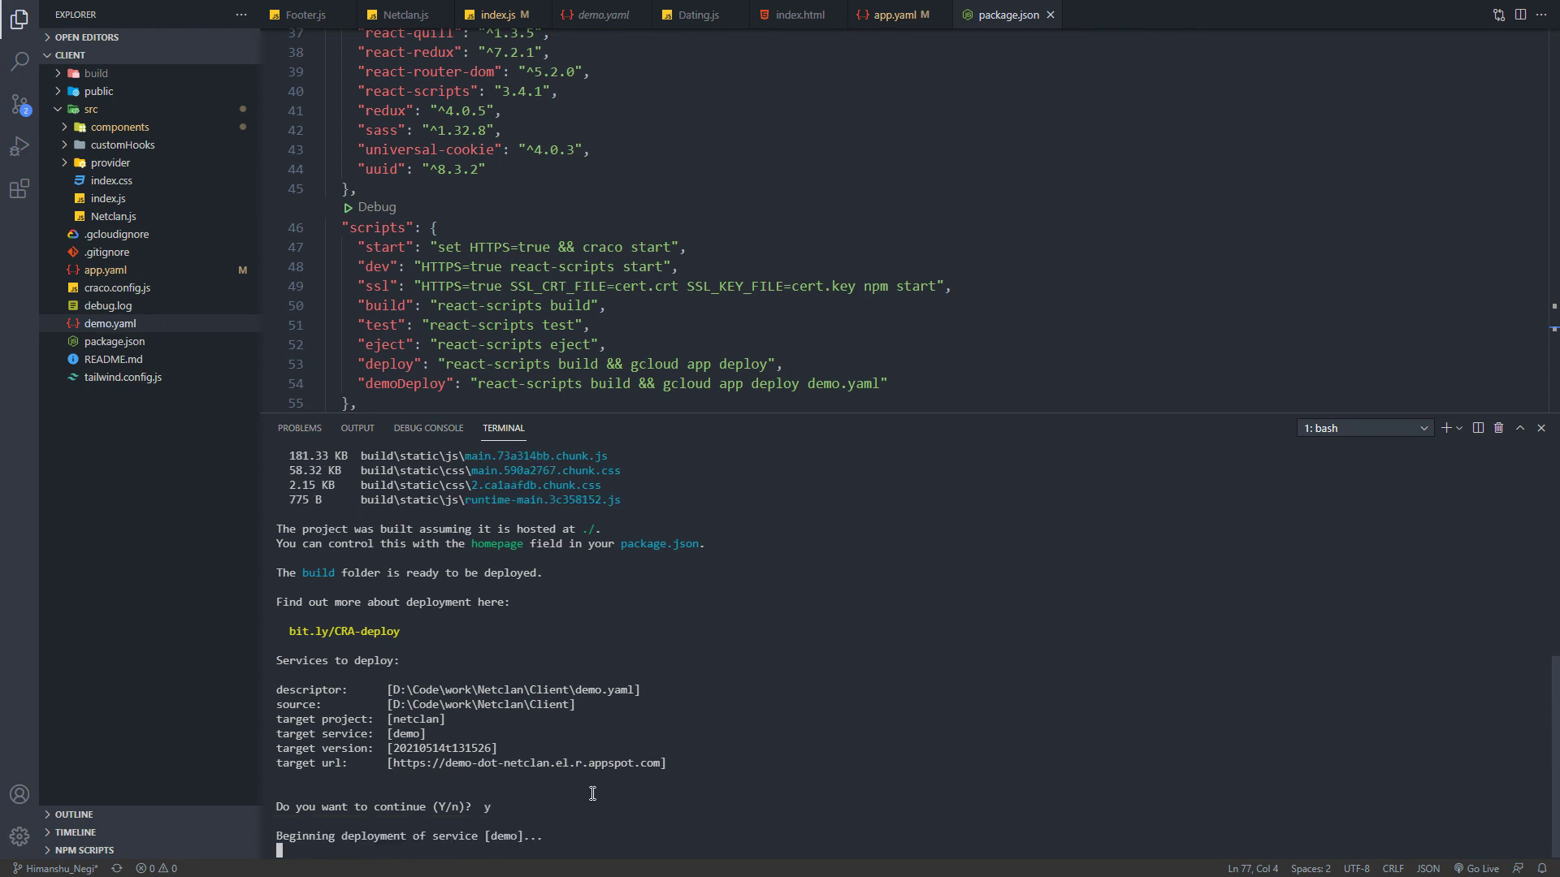